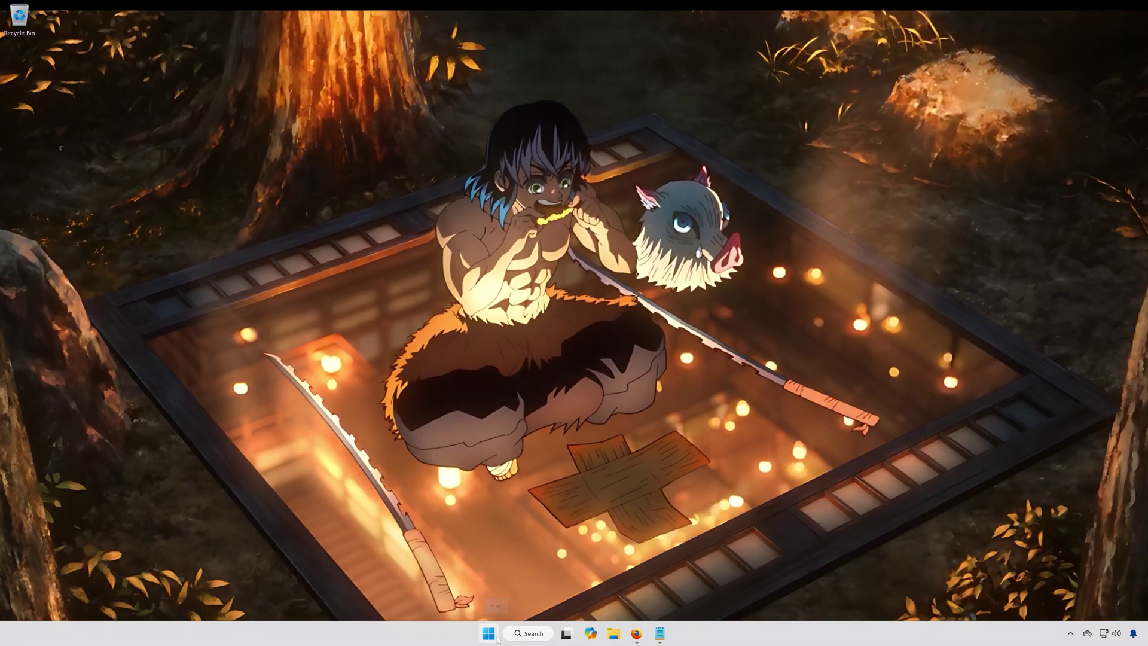
Search Start for cmd and launch Command Prompt with administrator rights.
left_click(497, 637)
type("cmd")
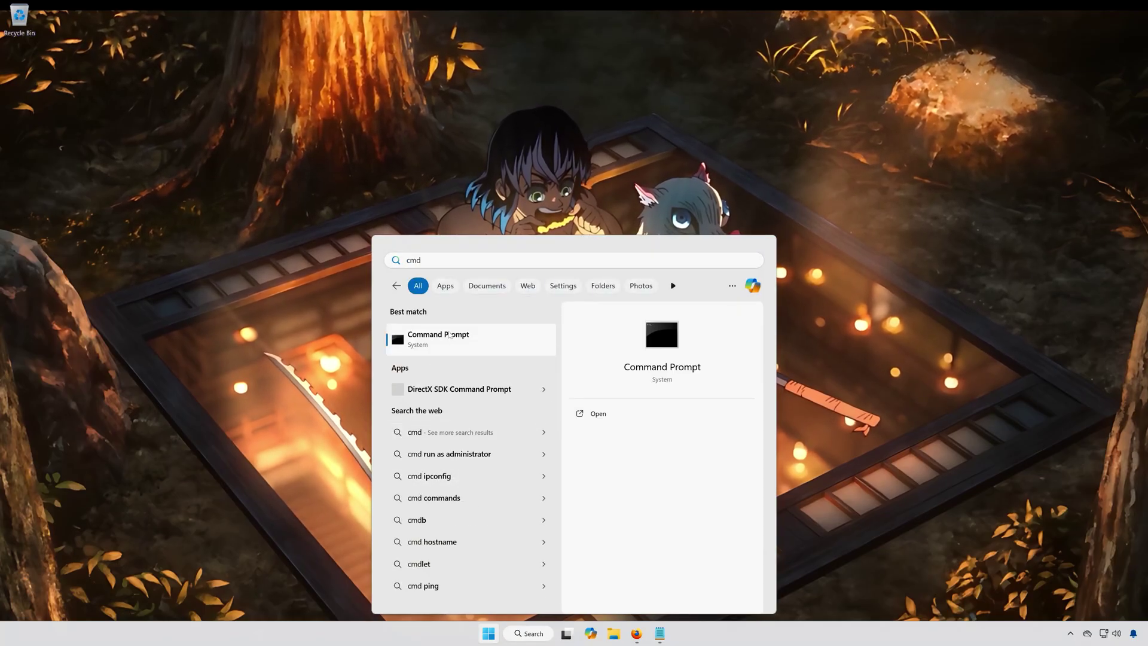
right_click(449, 336)
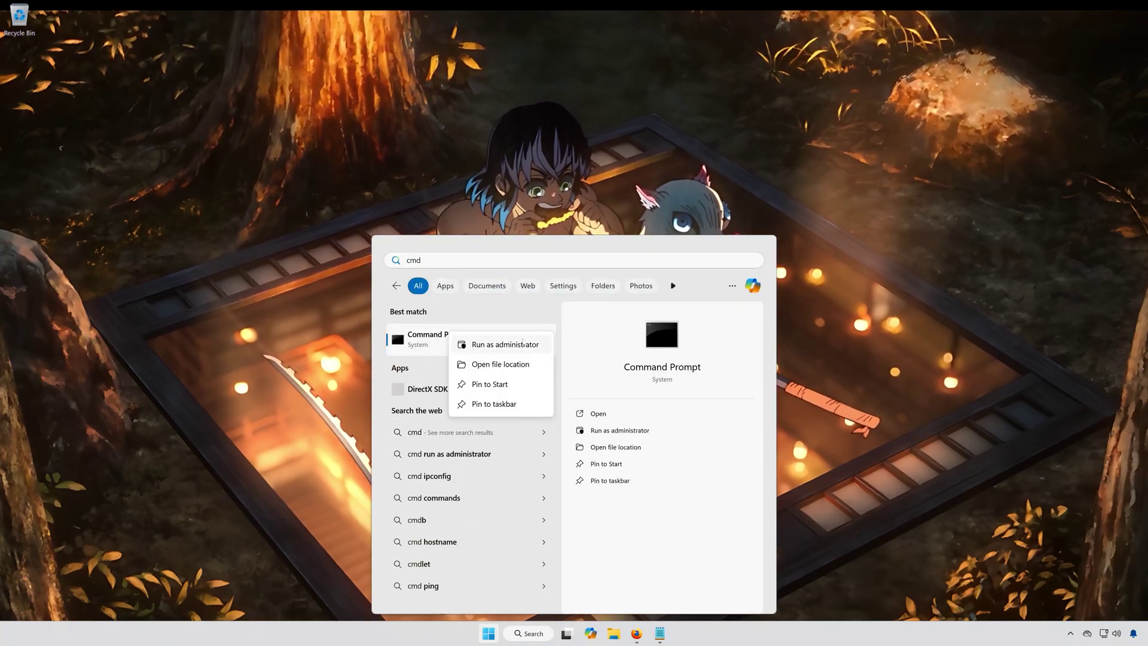
key("Escape")
key("ctrl+shift+Return")
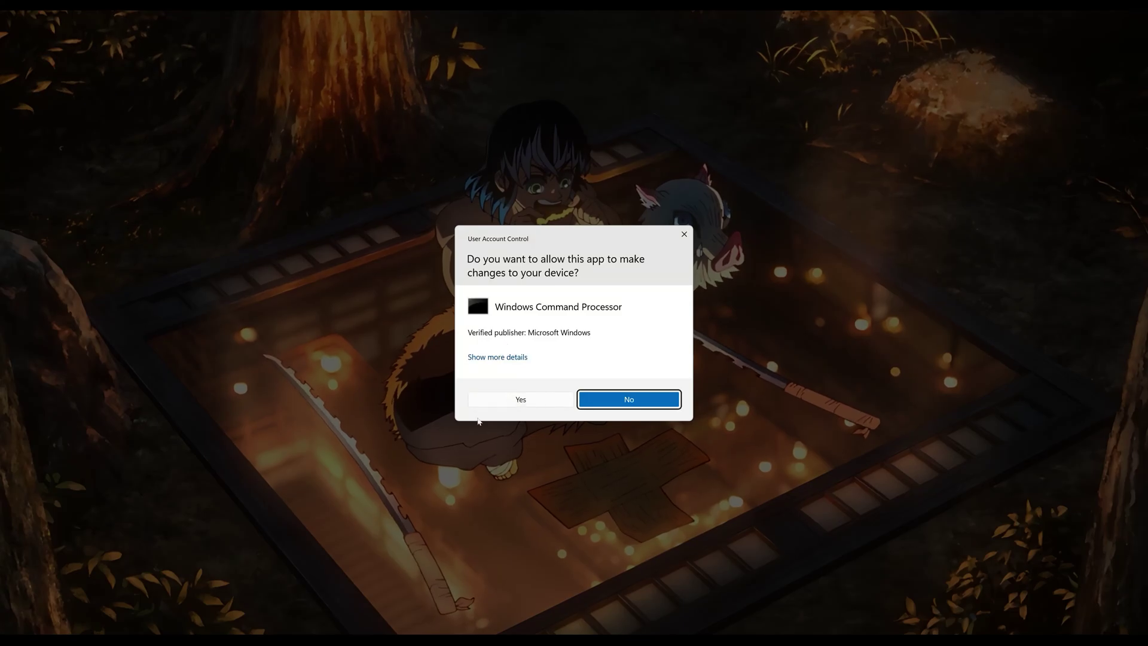
Approve the UAC prompt, centre the window, and run sfc /scannow.
left_click(543, 401)
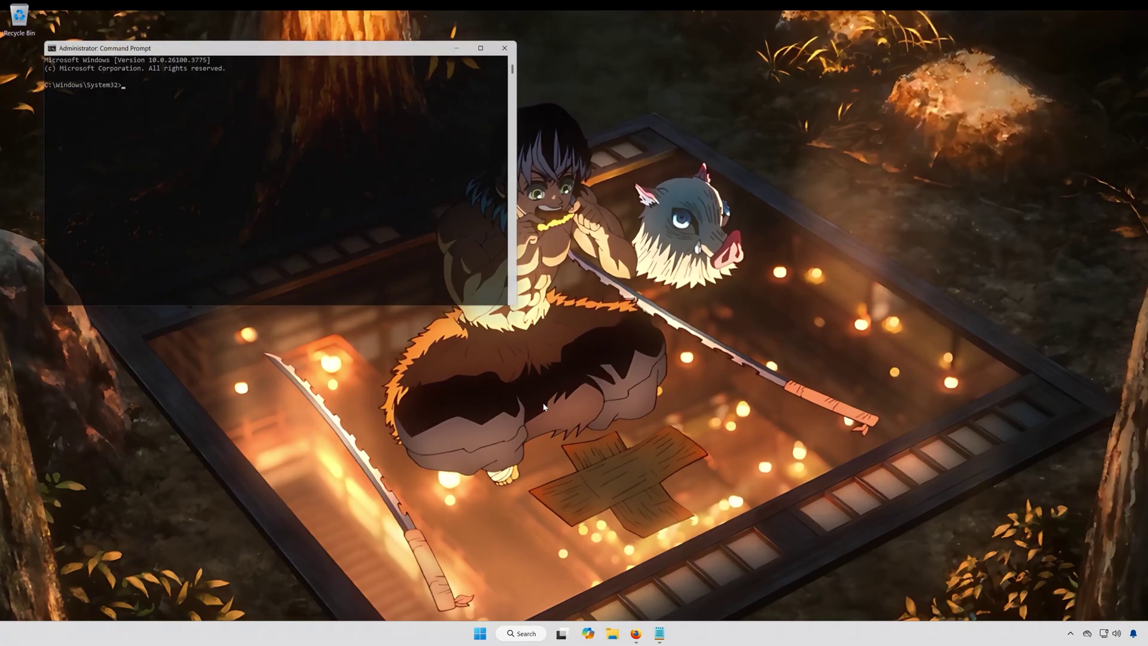
left_click_drag(255, 52, 548, 211)
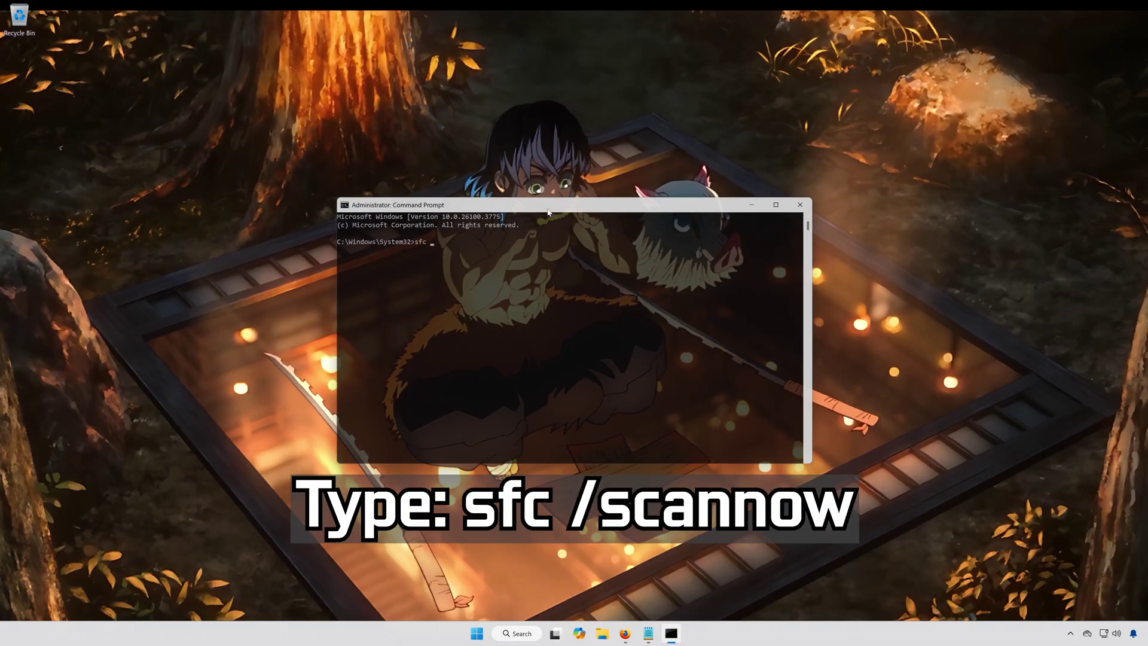
type("sfc /scannow")
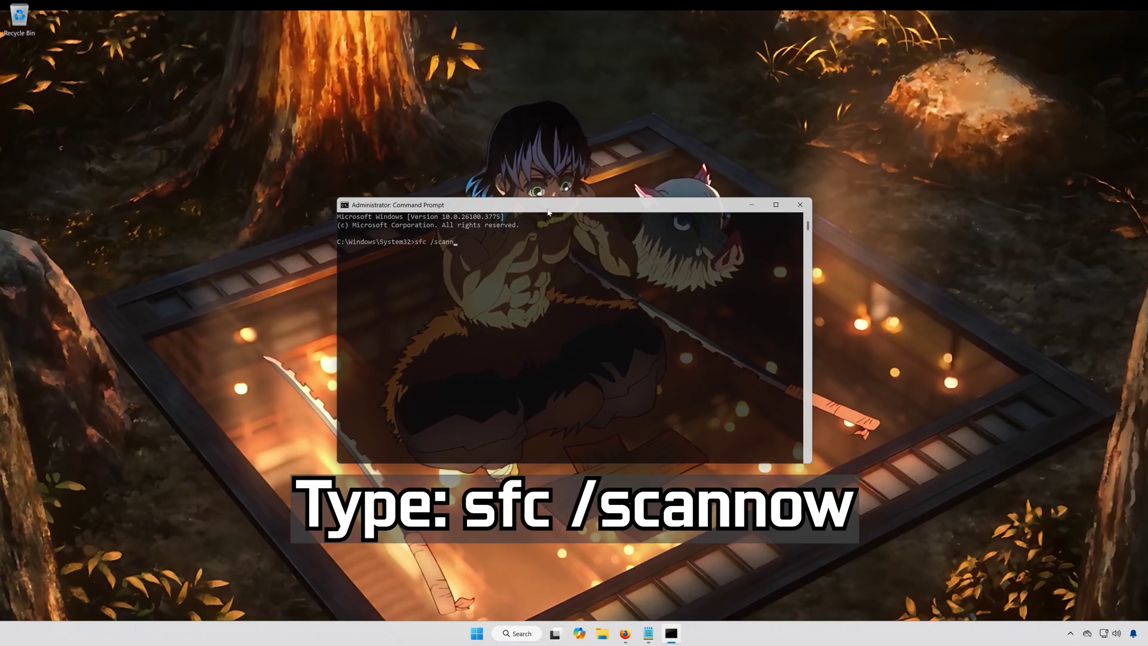
key("Return")
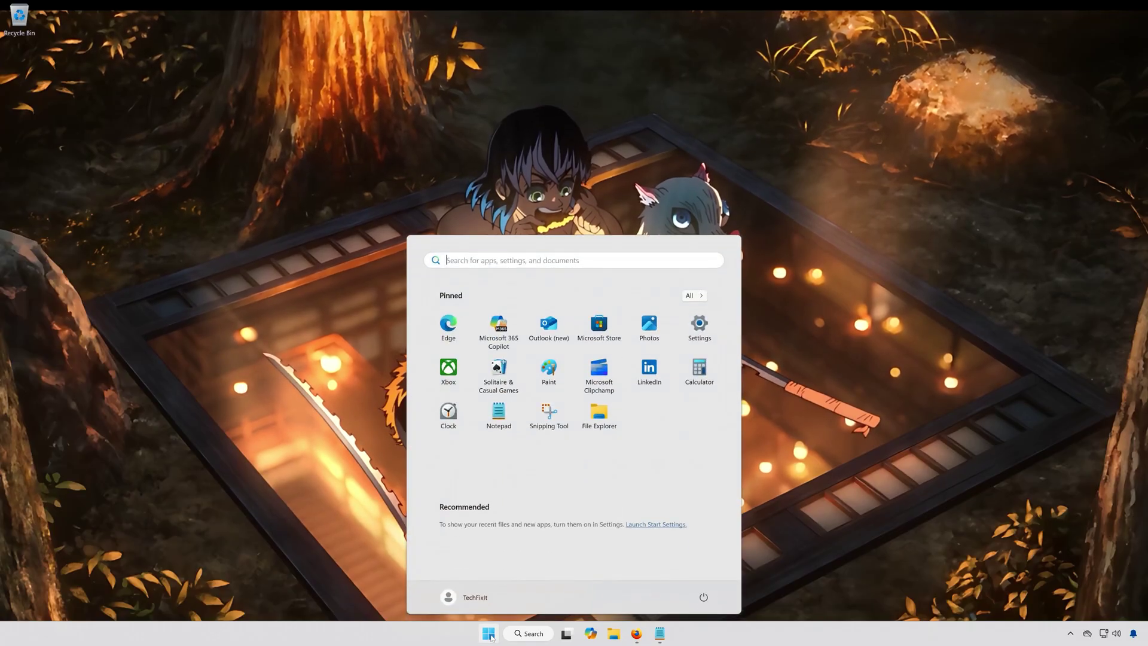
Search cmd again and relaunch Command Prompt as administrator.
type("cmd")
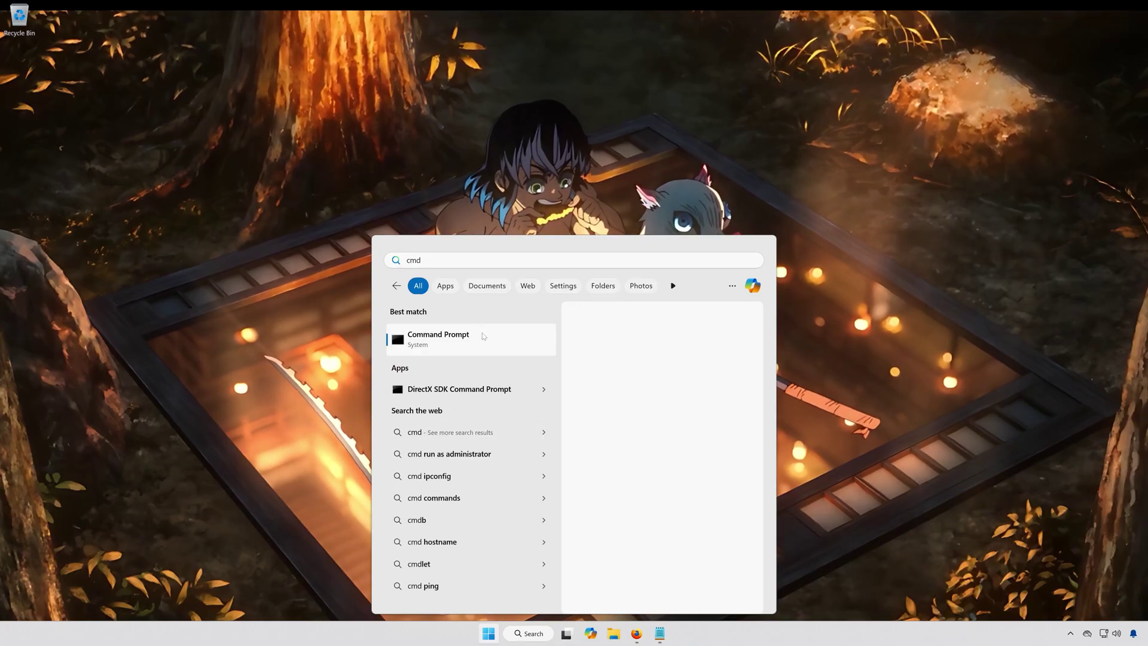
right_click(483, 336)
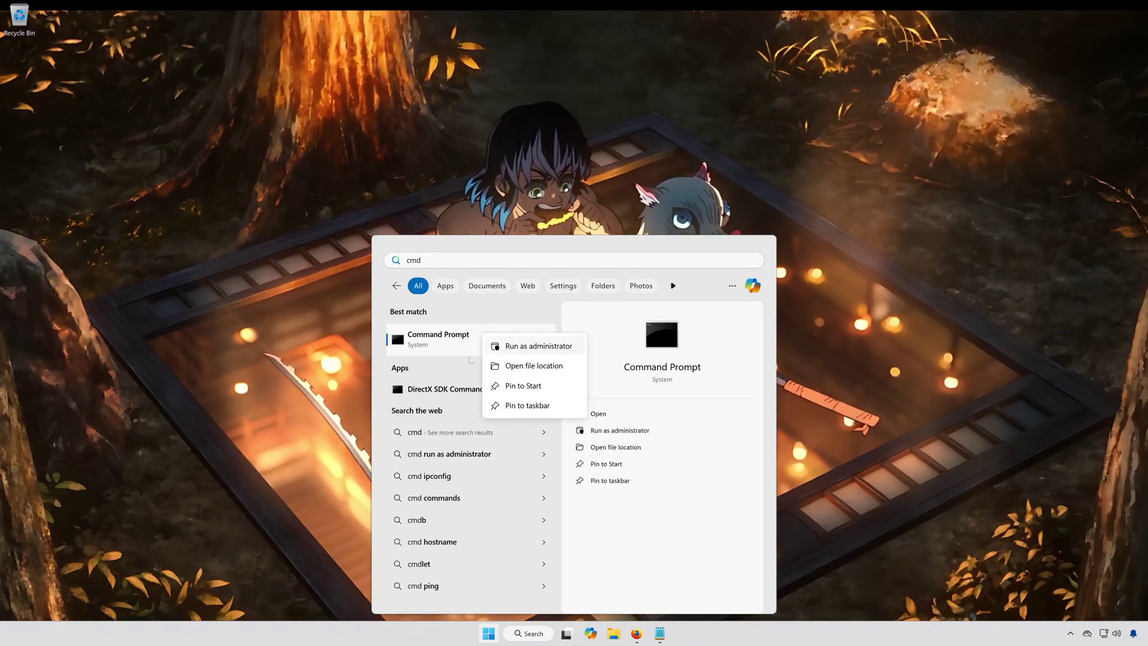
left_click(541, 348)
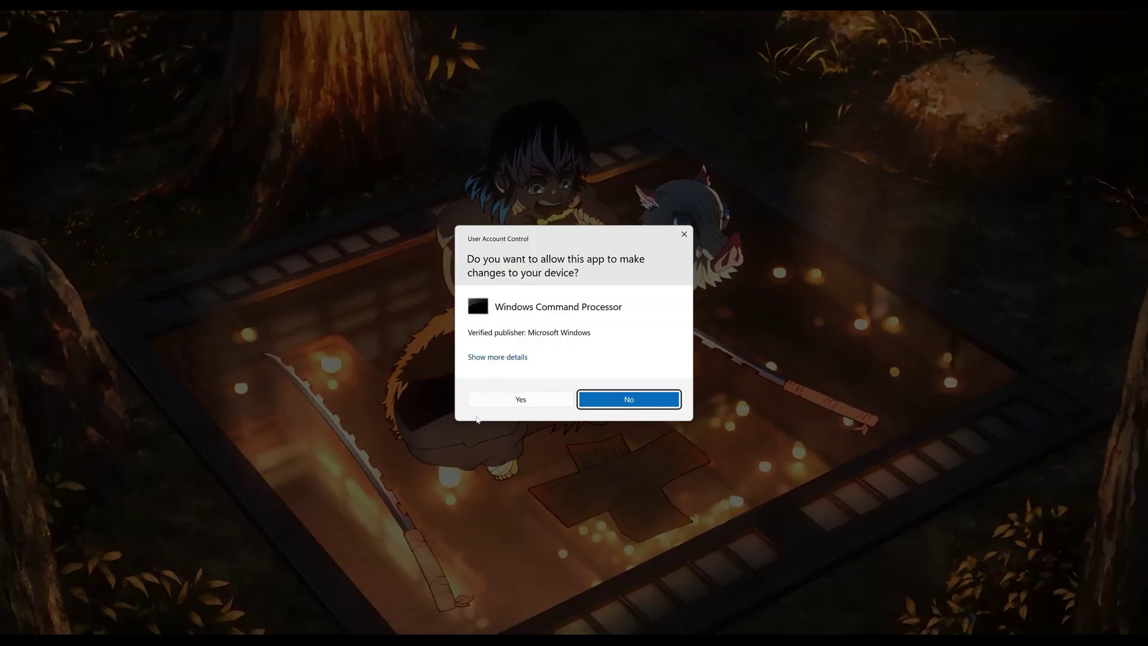
Approve UAC, run dism /online /cleanup-image /restorehealth, and close the window after error 0x800f081f.
left_click(525, 400)
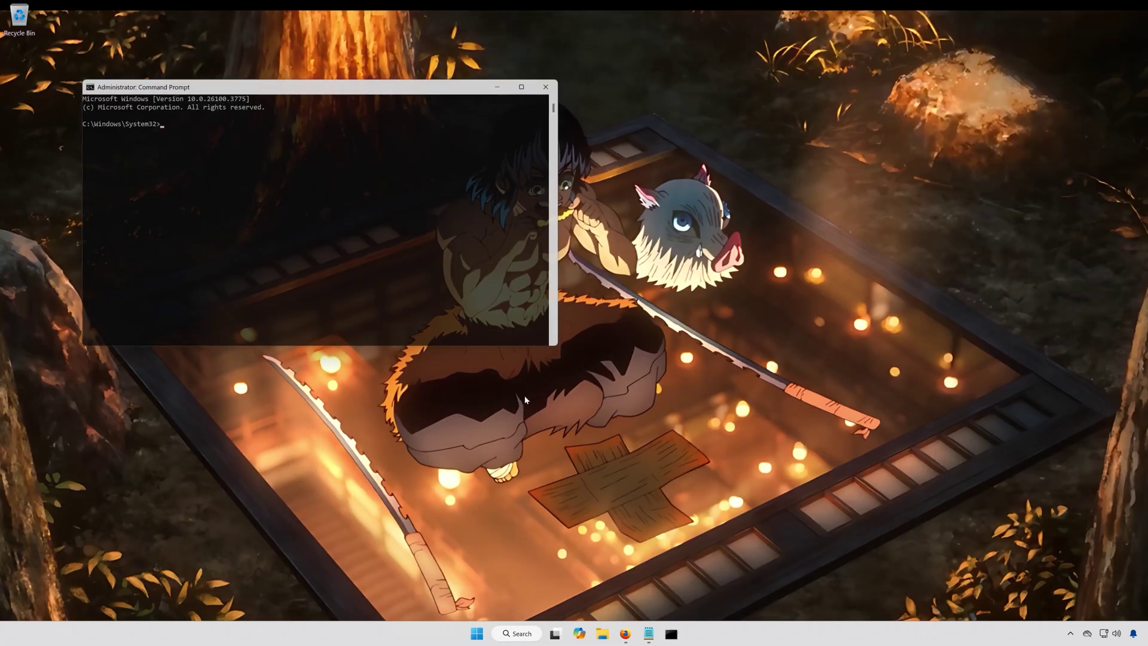
left_click_drag(373, 92, 568, 190)
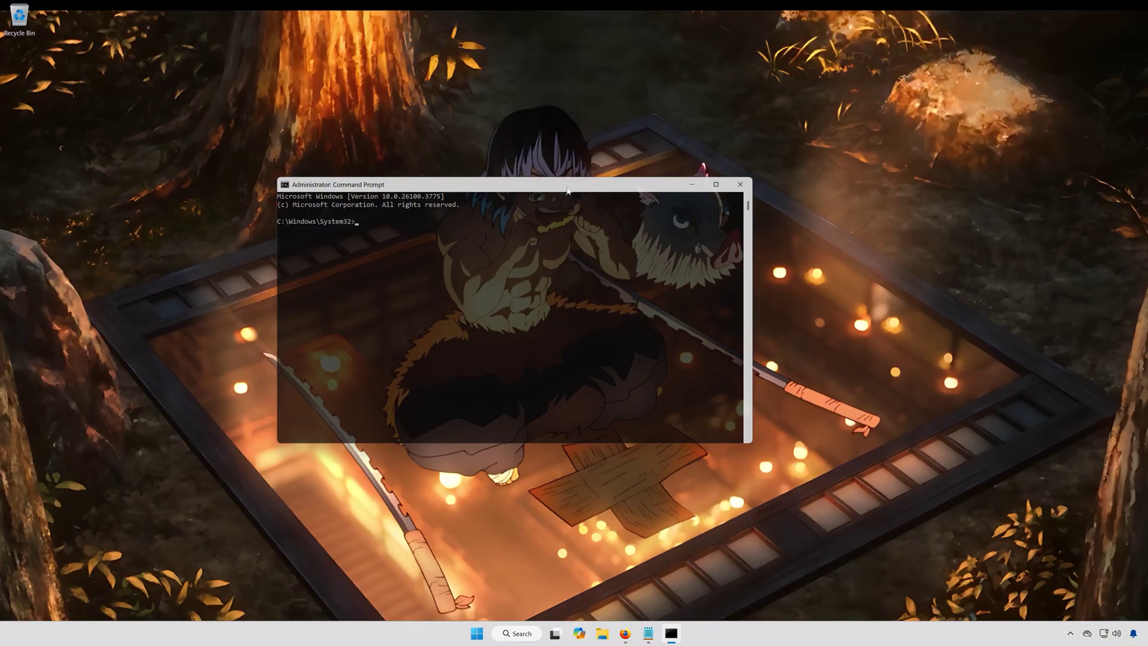
type("dism /")
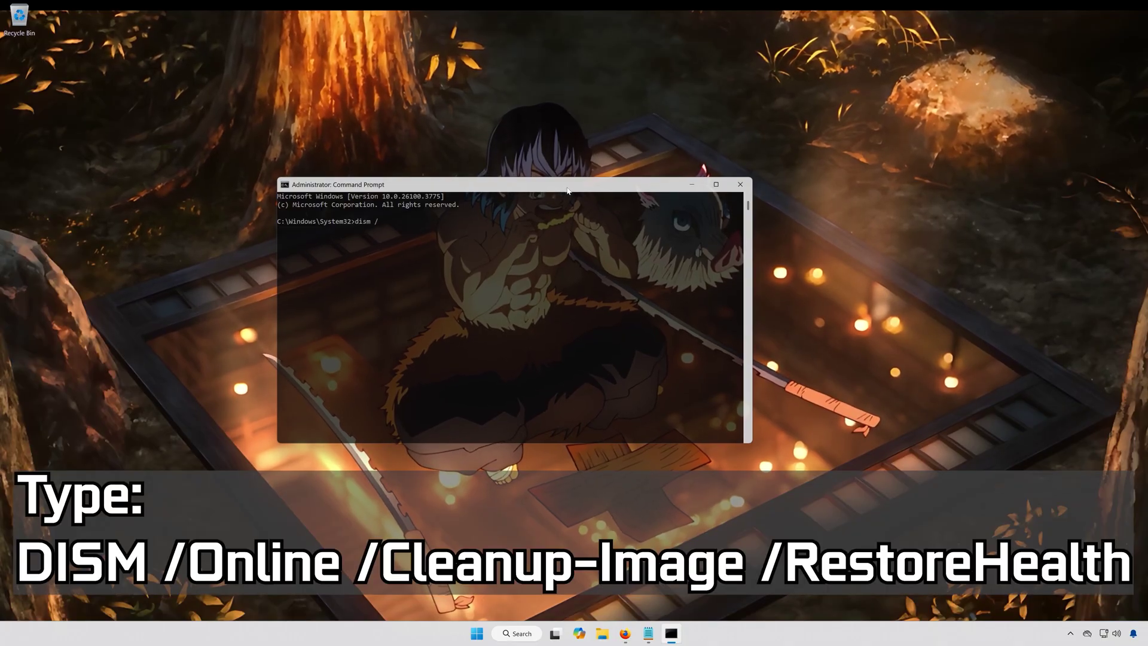
type("online /cl")
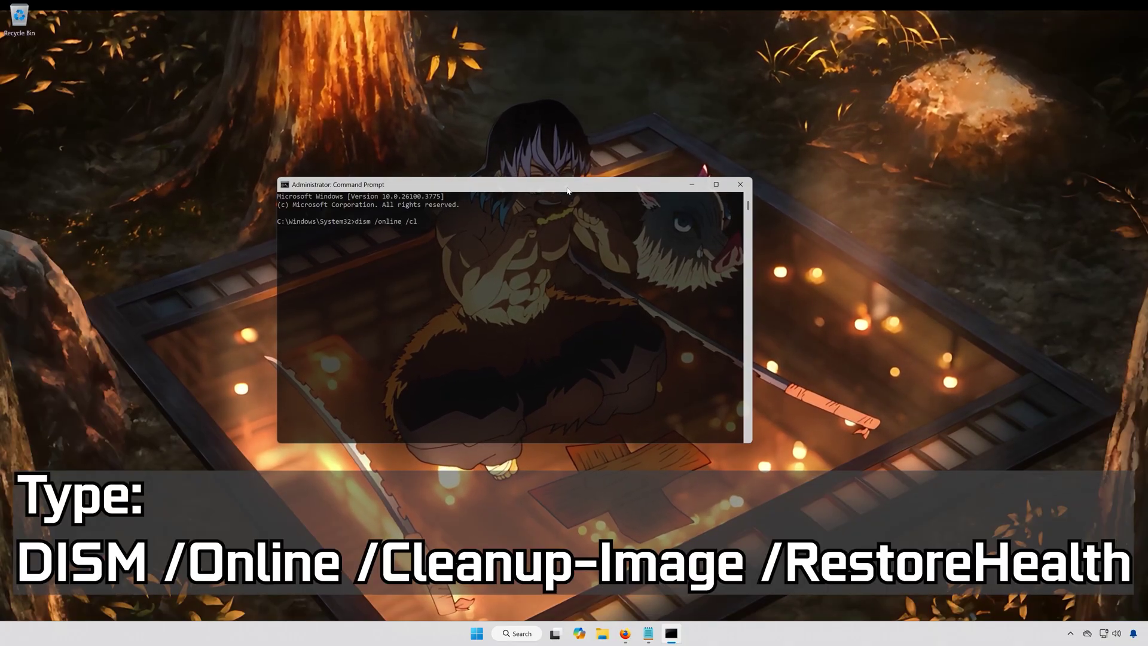
type("eanup-im")
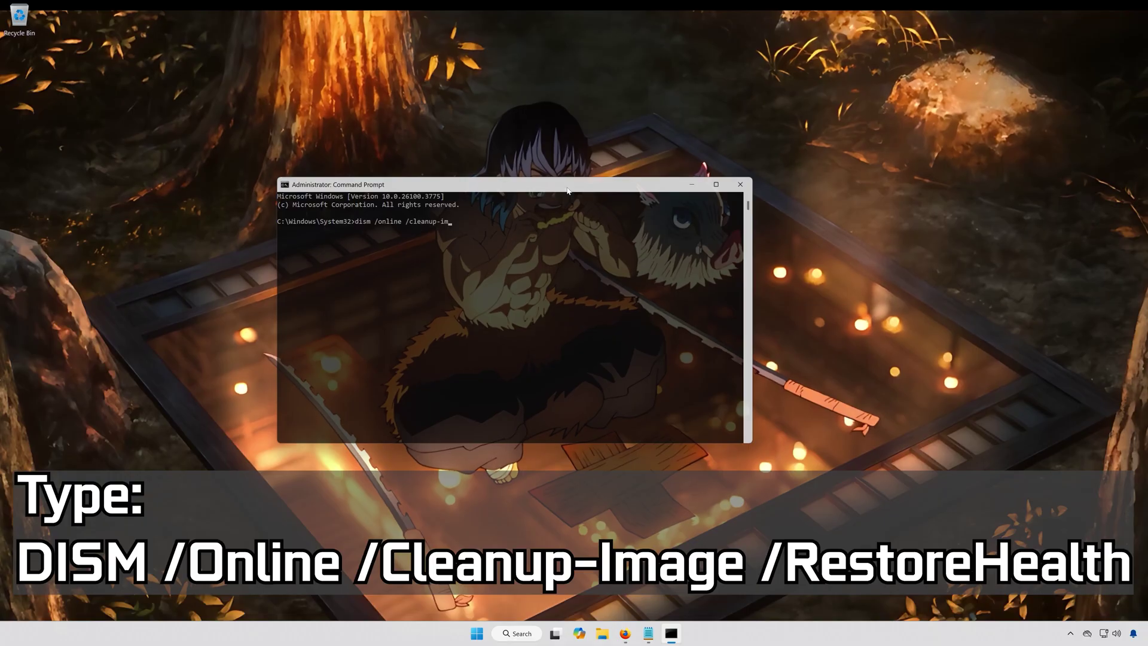
type("age /res")
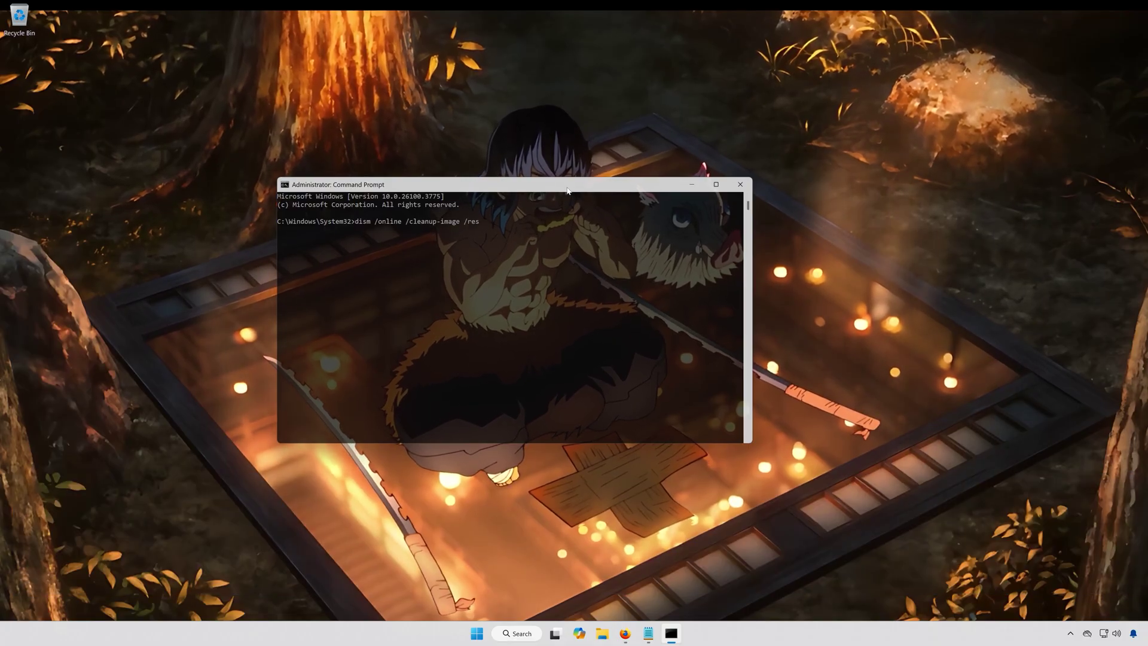
type("torehealth")
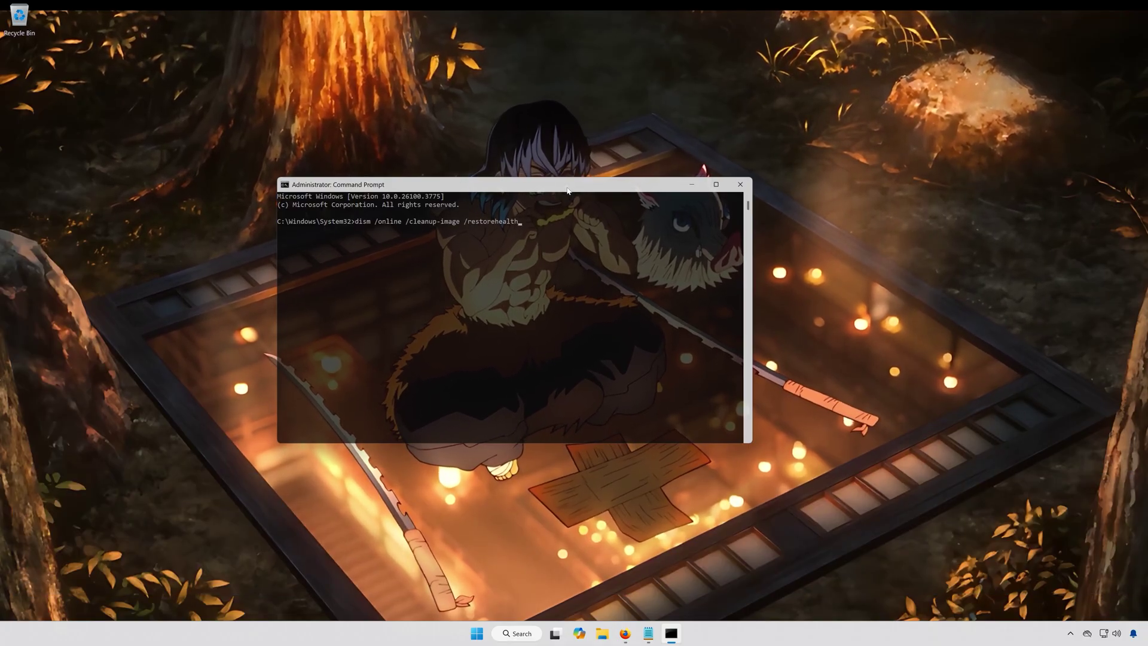
key("Return")
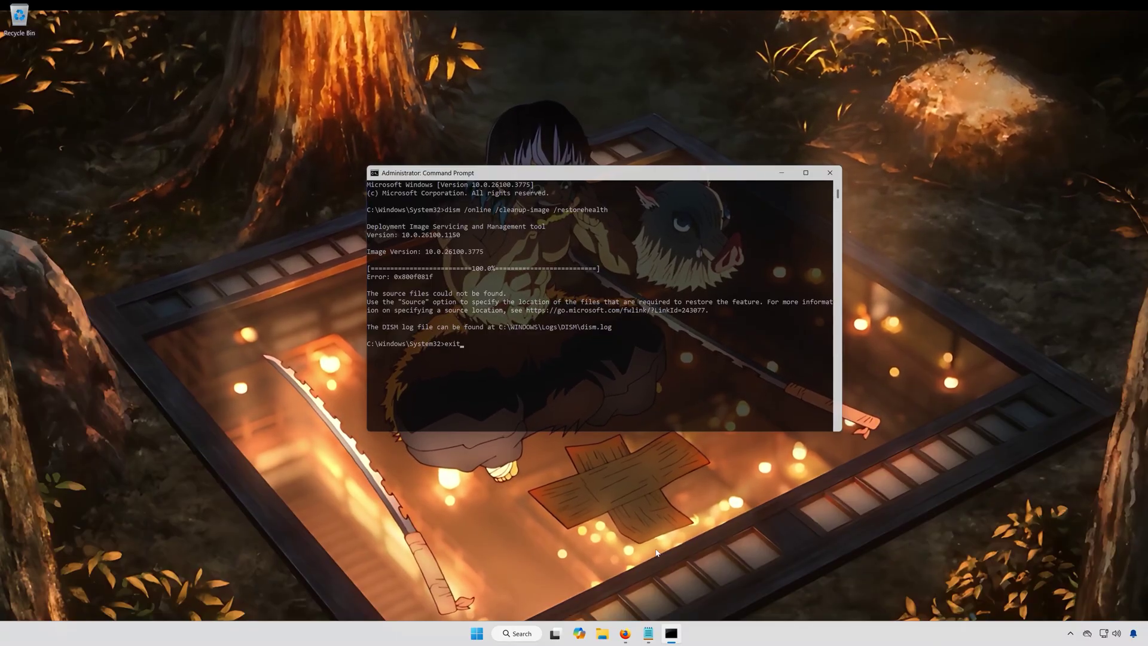
key("Return")
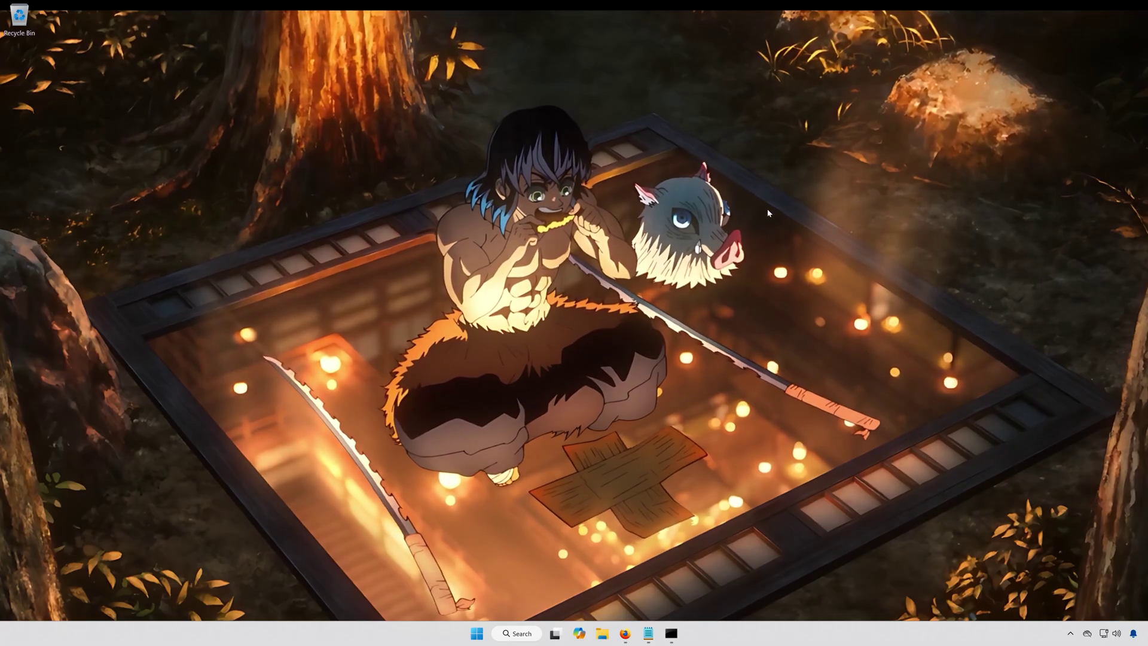
Go to Settings > System > Troubleshoot > Other troubleshooters.
left_click(476, 636)
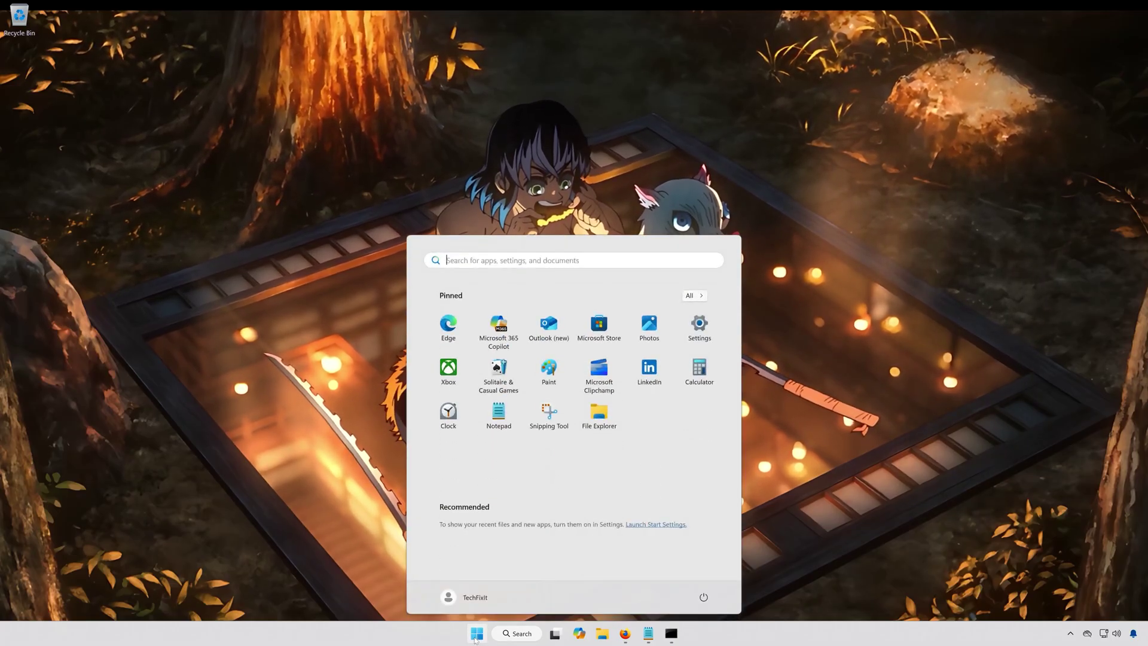
left_click(699, 328)
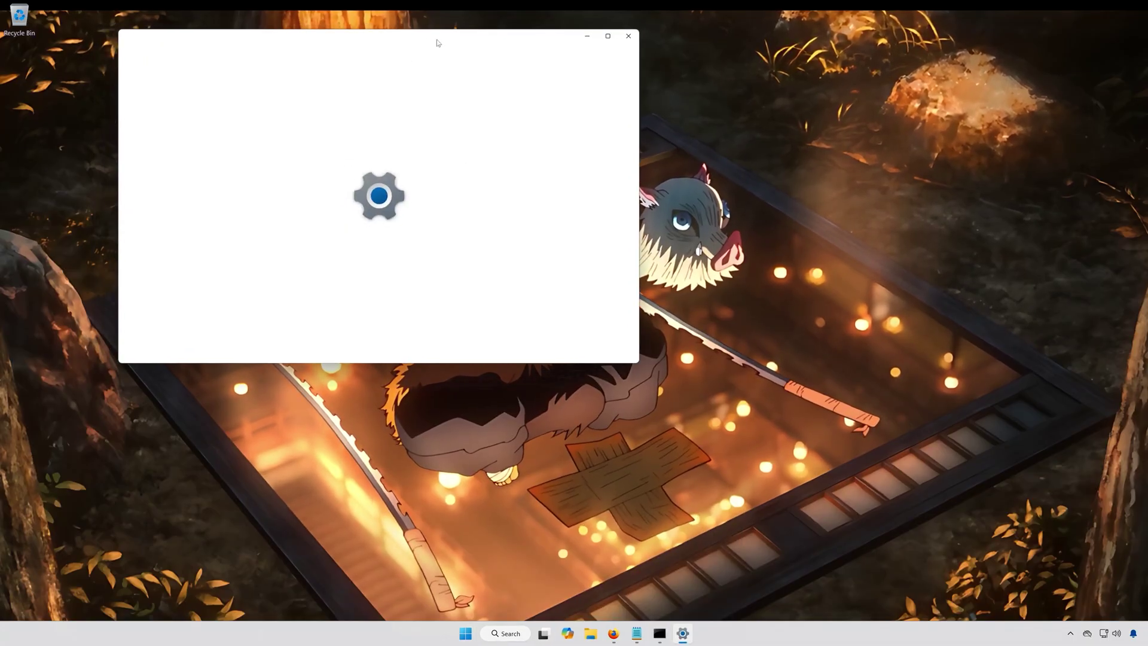
left_click_drag(437, 42, 602, 144)
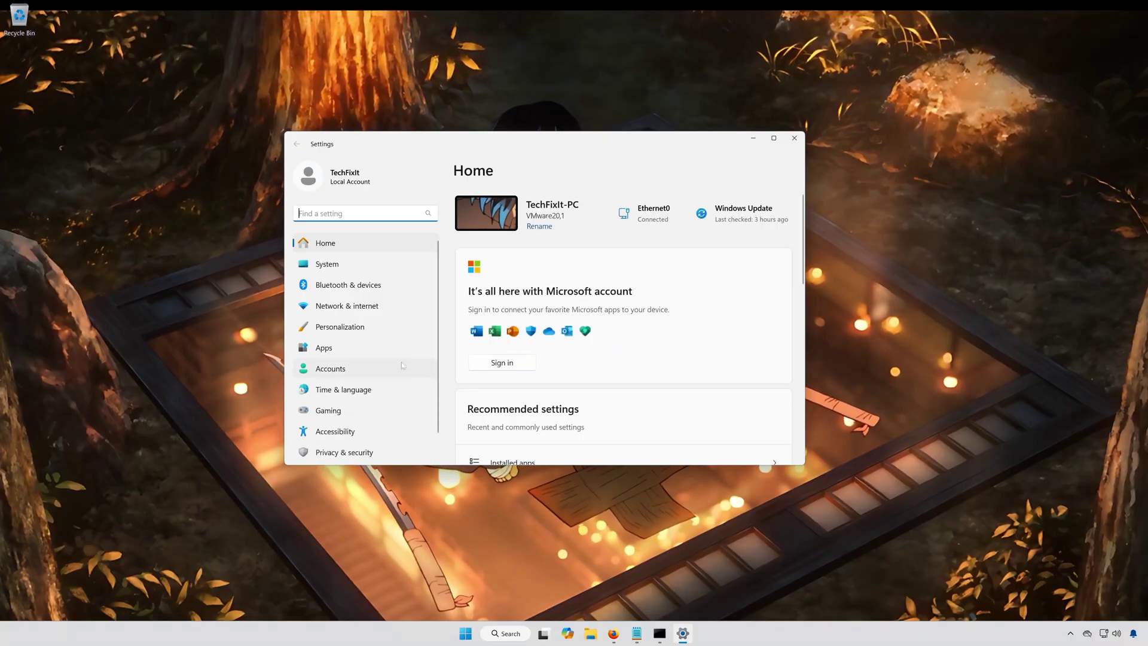
left_click(359, 268)
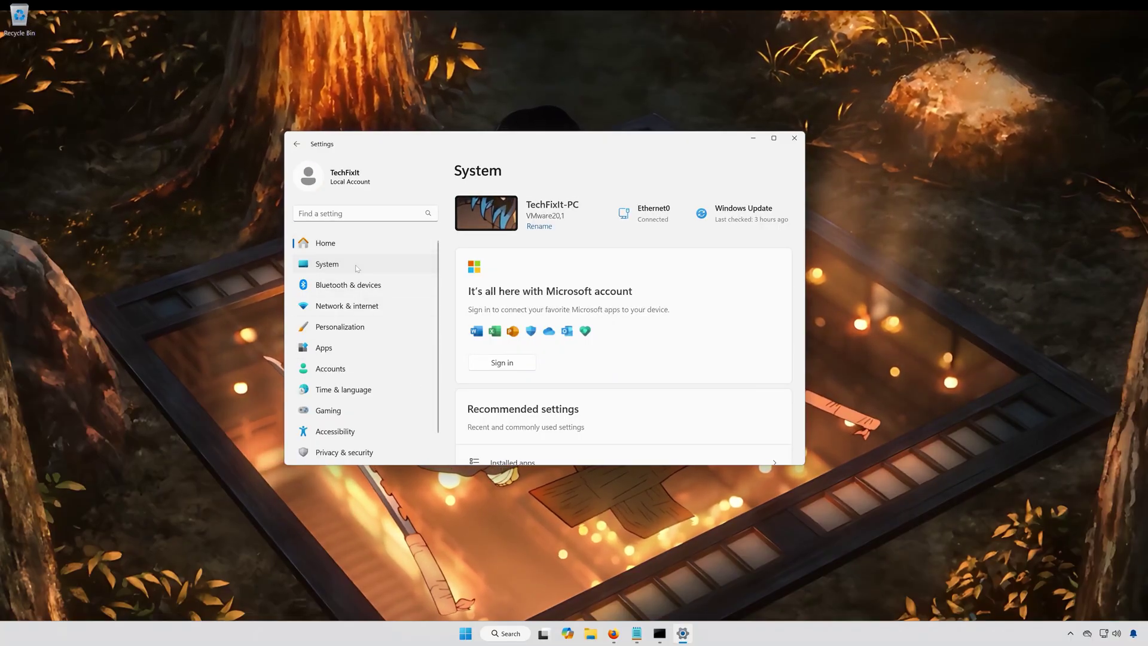
scroll(612, 343, "down", 3)
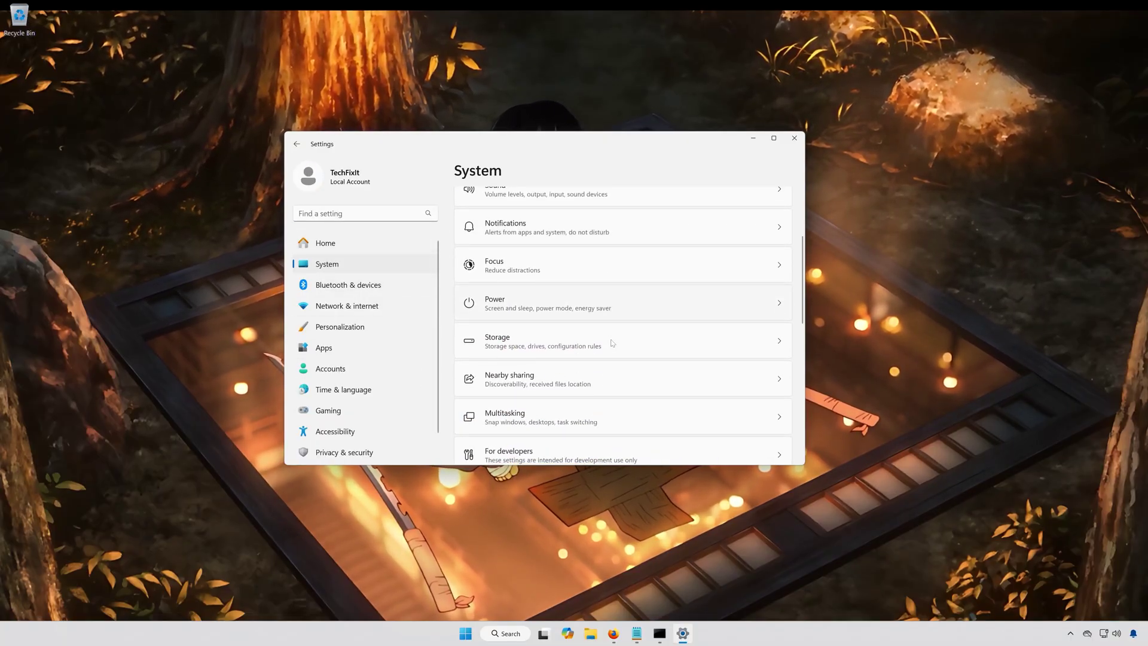
scroll(612, 343, "down", 4)
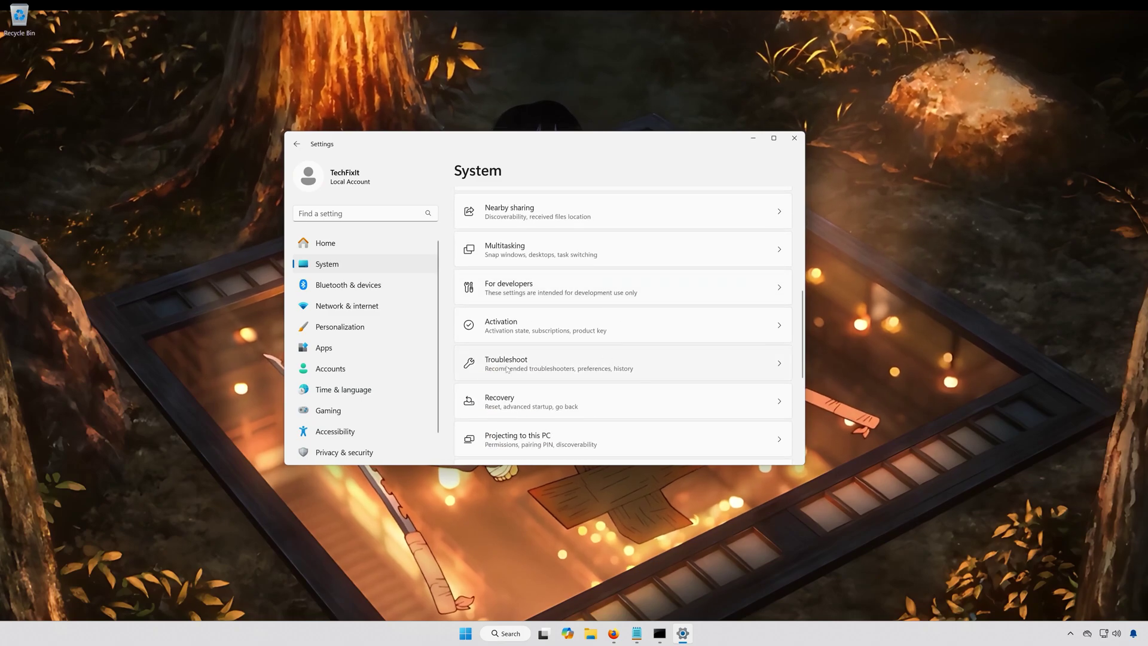
left_click(560, 363)
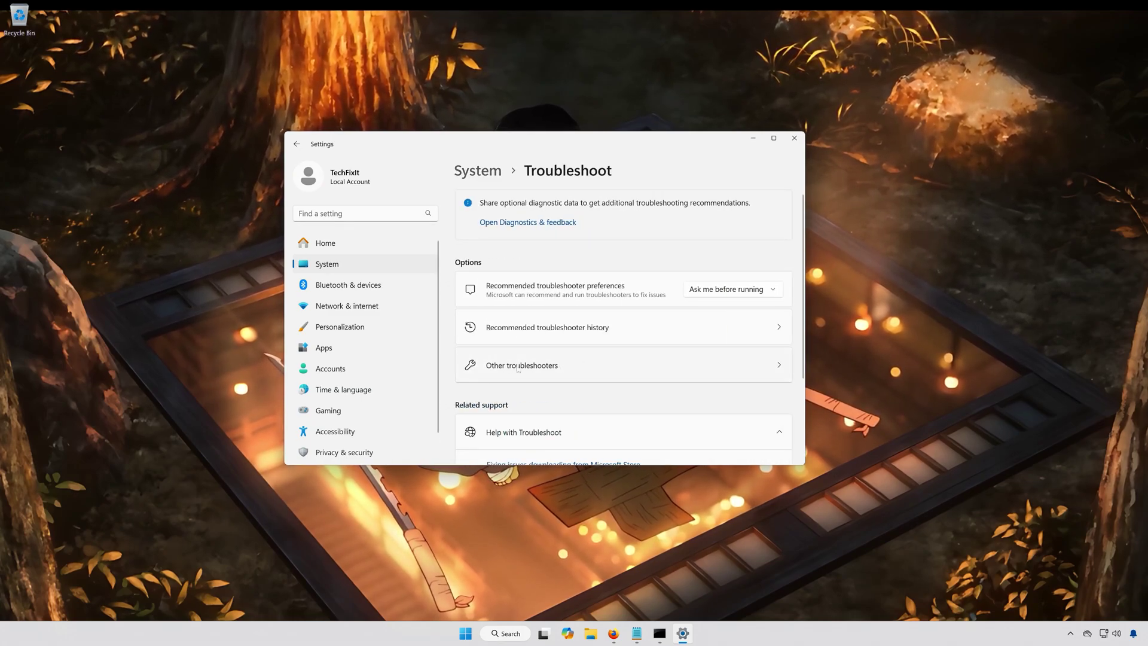
left_click(562, 374)
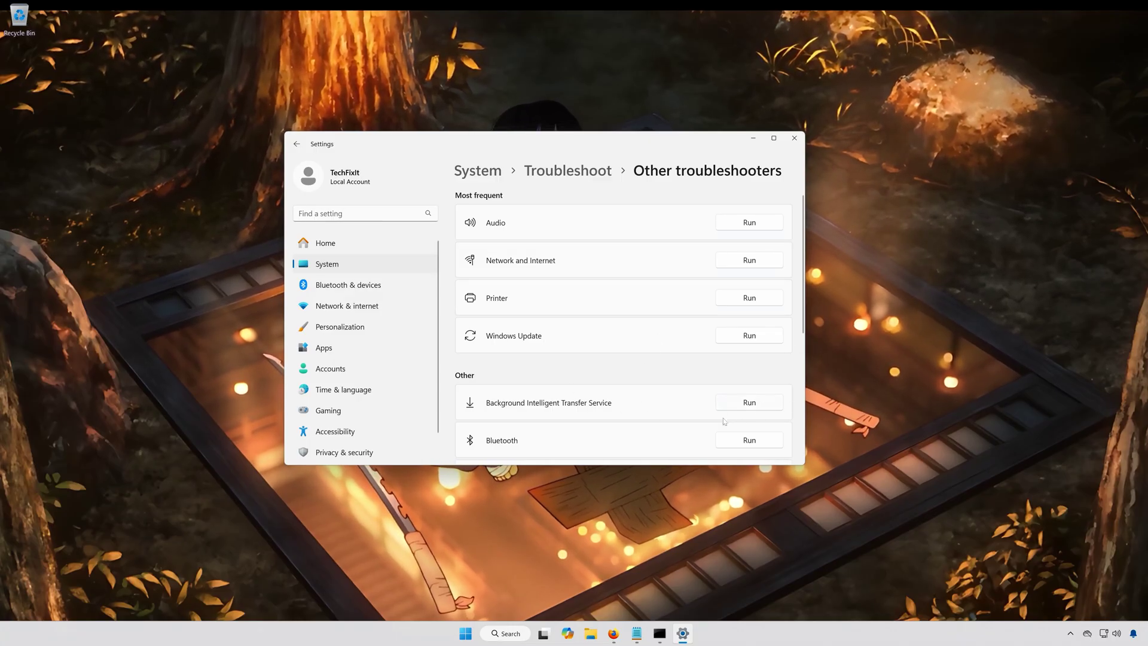
Close Settings, run the BITS troubleshooter in Get Help, mark it solved, and close Get Help.
left_click(795, 138)
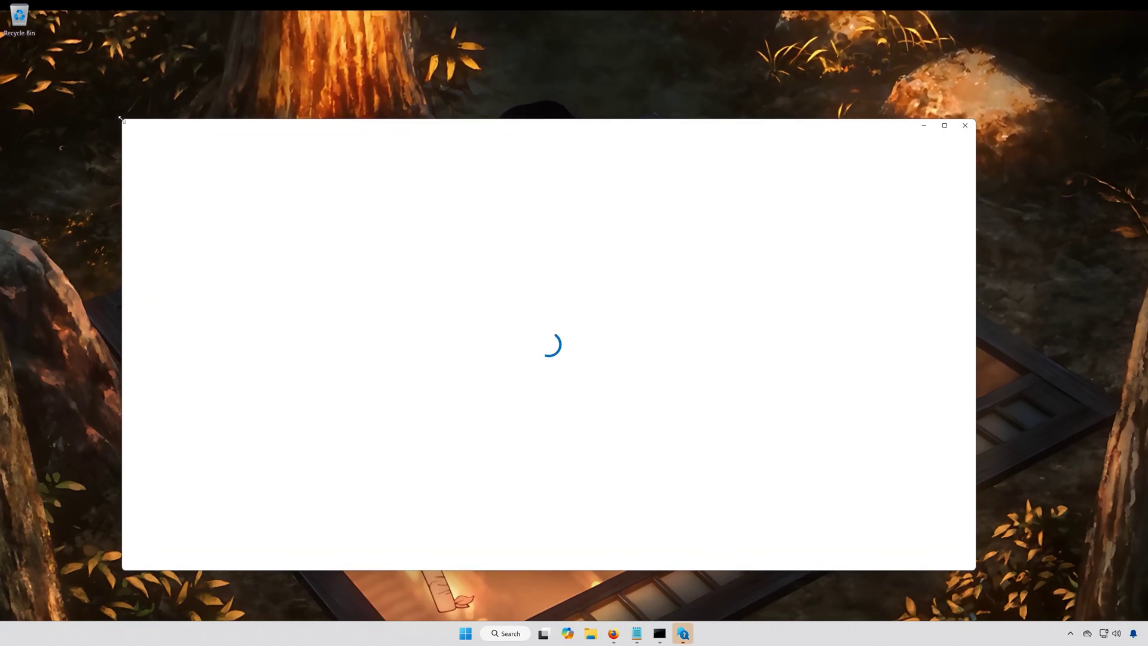
left_click_drag(126, 125, 378, 197)
left_click_drag(534, 212, 437, 147)
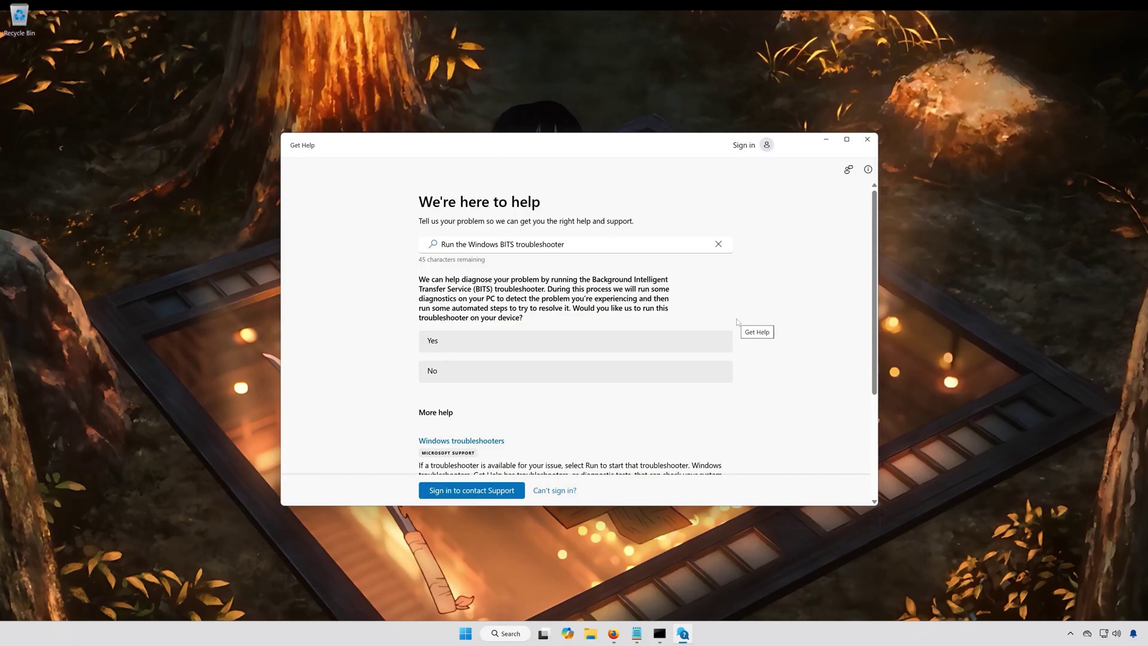
left_click(483, 346)
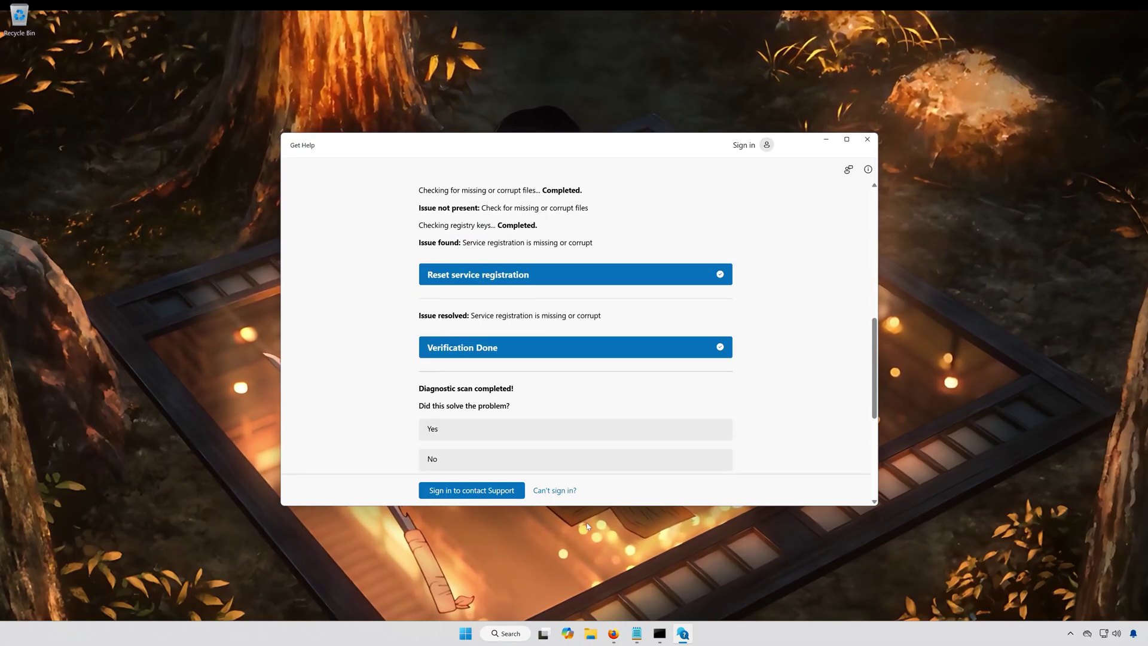
left_click(488, 434)
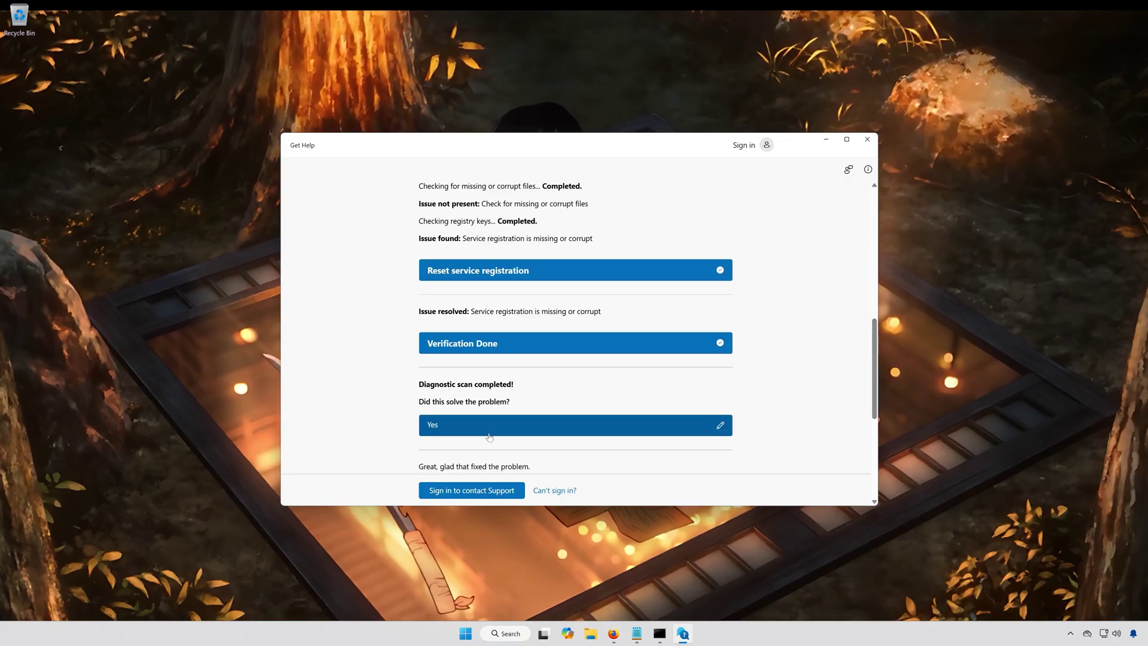
left_click(872, 141)
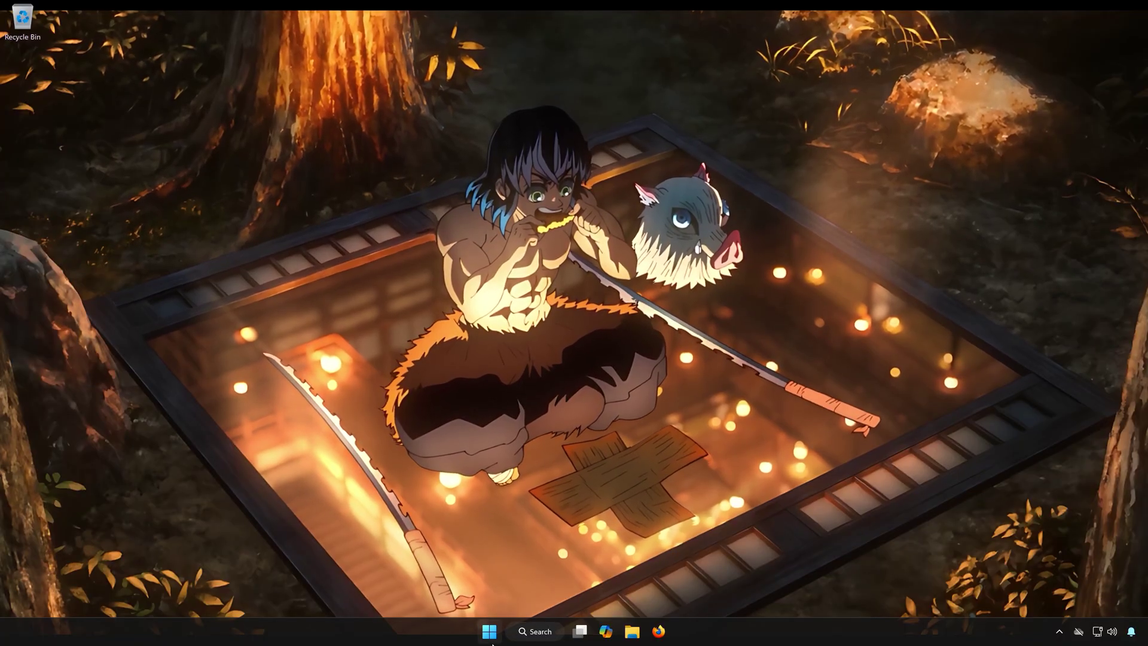
Open Settings > System > Recovery and choose Restart now for Advanced startup.
left_click(490, 638)
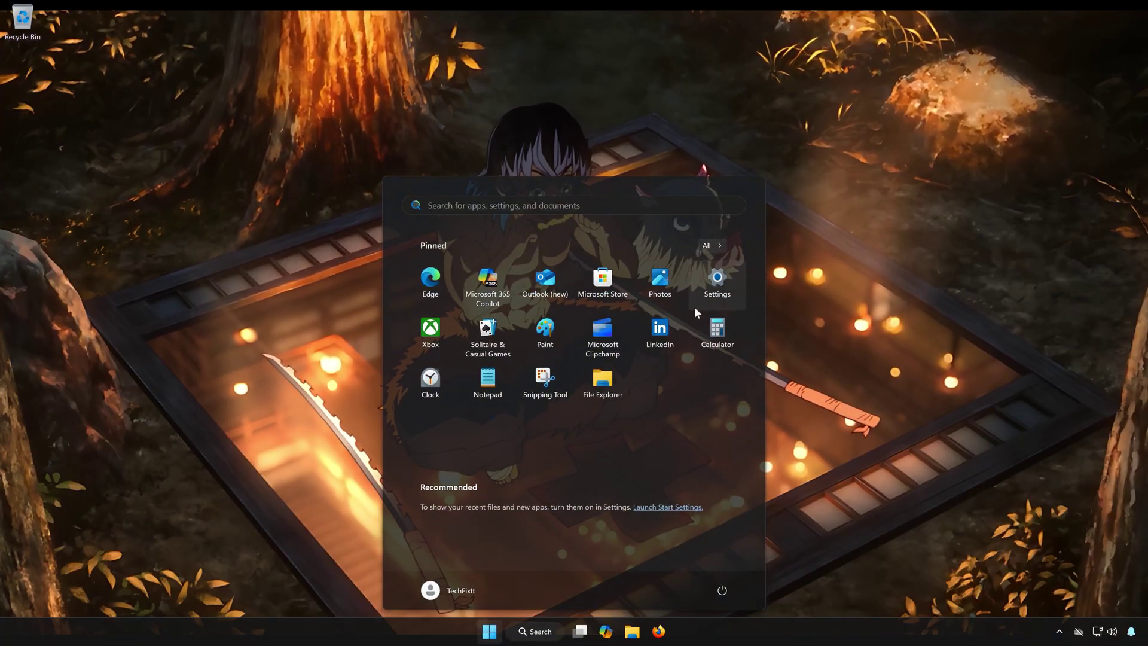
left_click(717, 284)
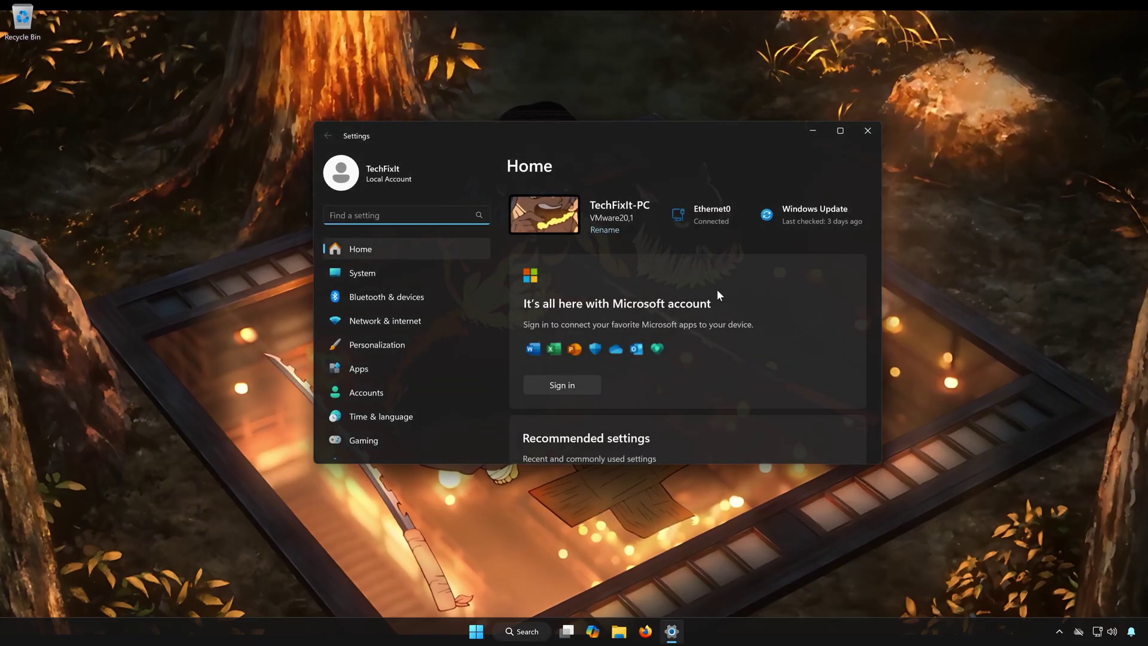
left_click(386, 274)
scroll(696, 339, "down", 6)
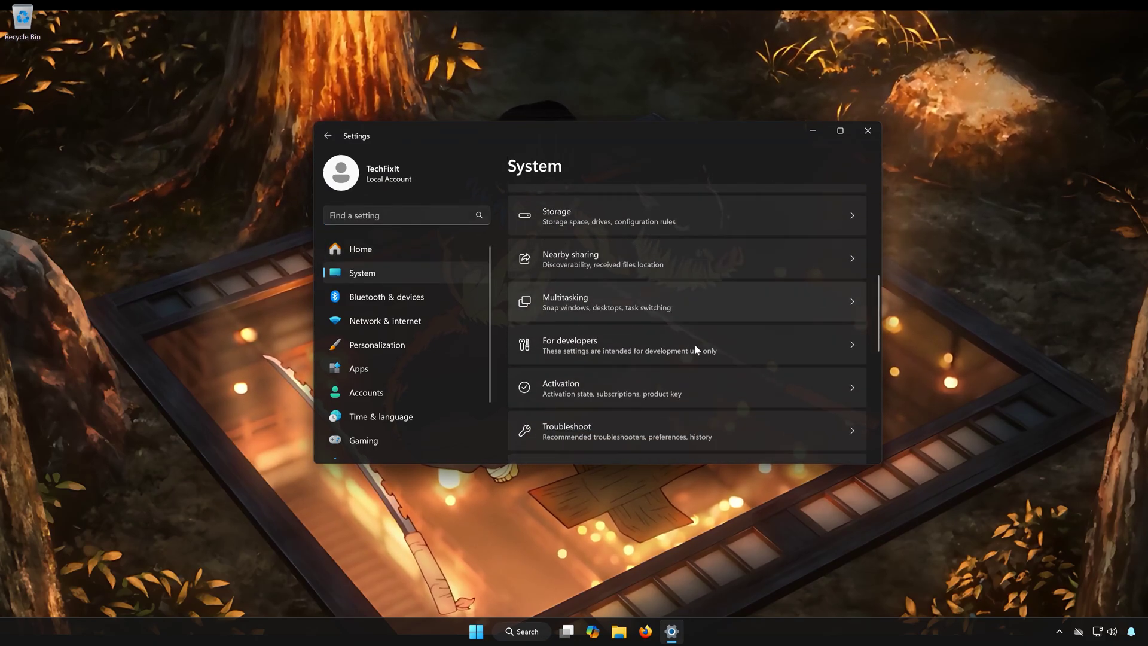
scroll(694, 351, "down", 2)
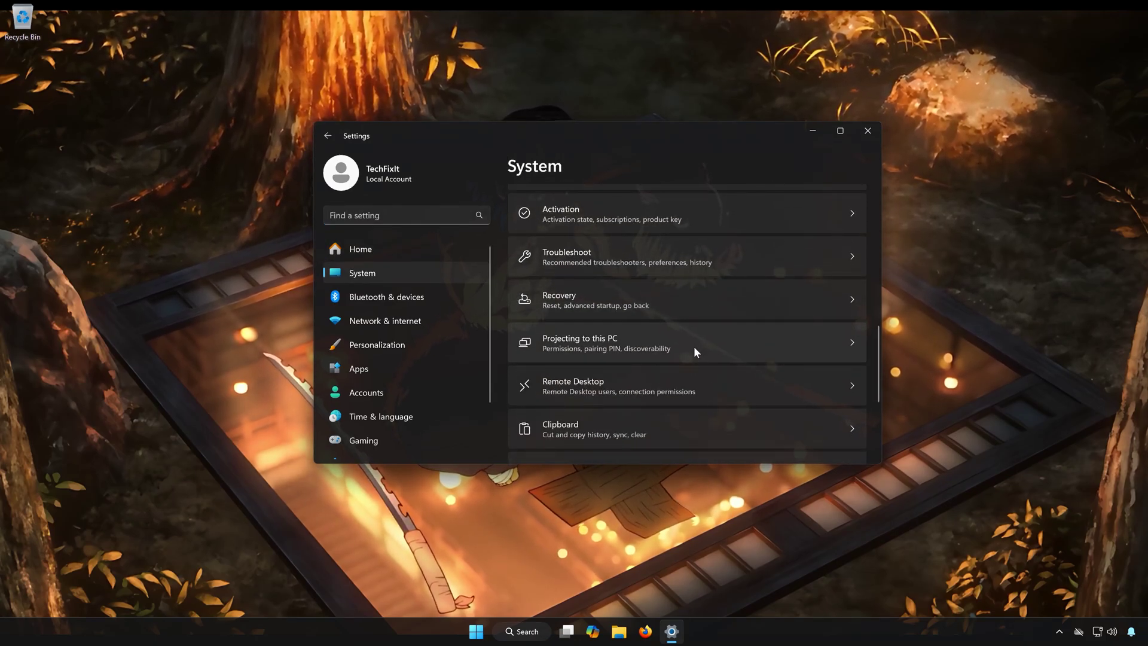
left_click(630, 304)
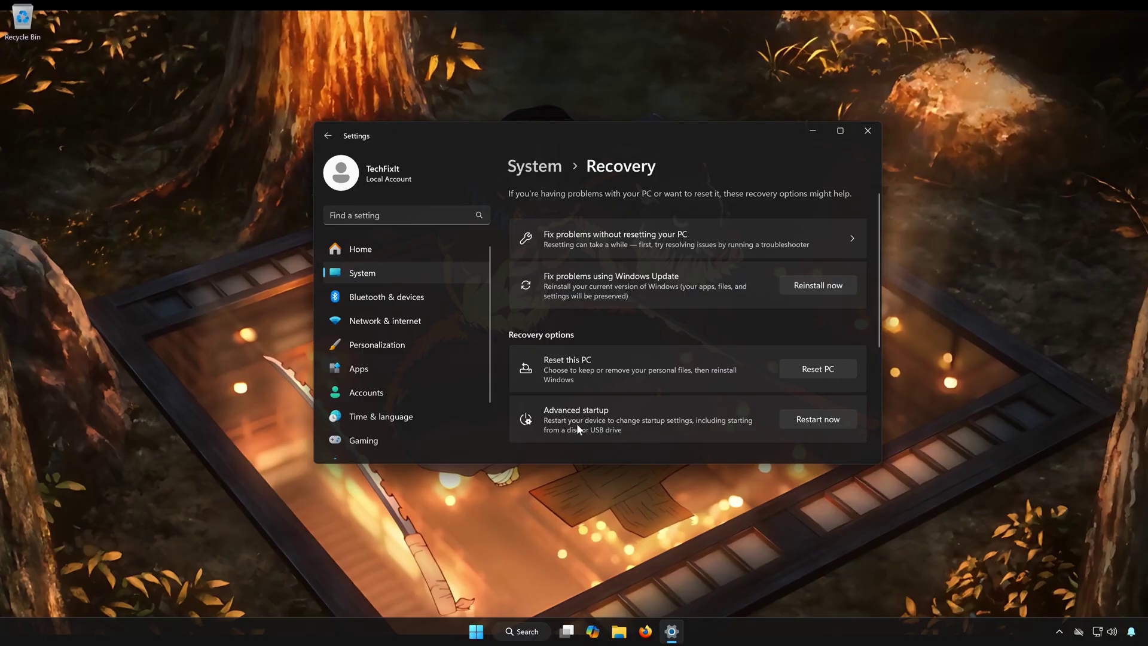
left_click(829, 419)
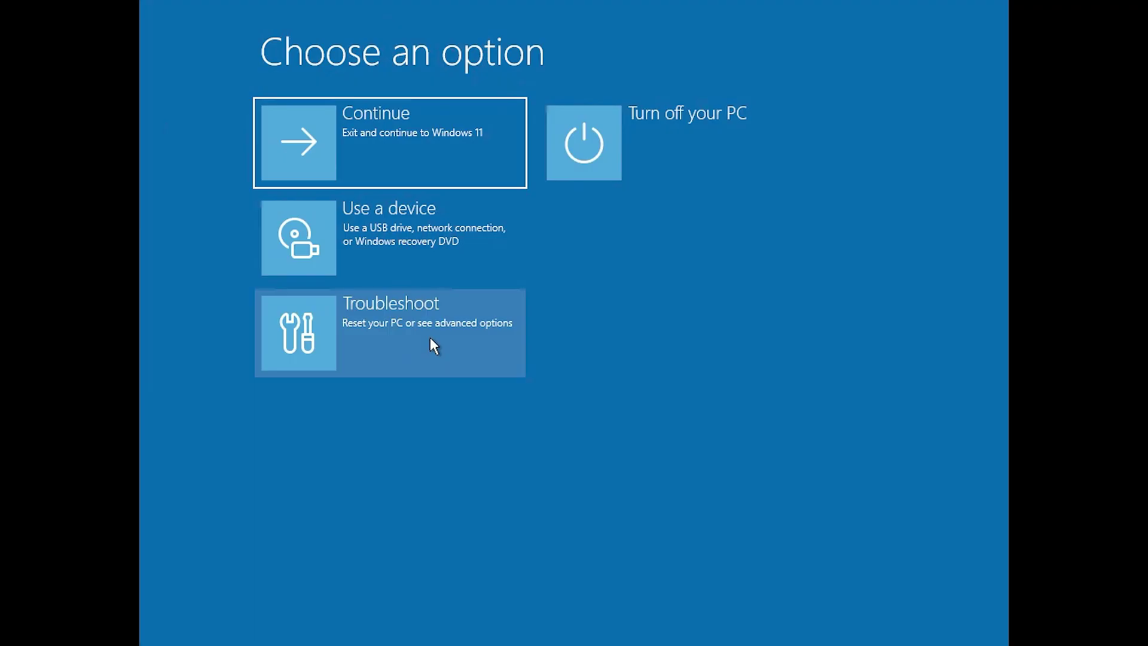
Go to Troubleshoot > Advanced options > Startup Settings in the recovery screen.
left_click(431, 339)
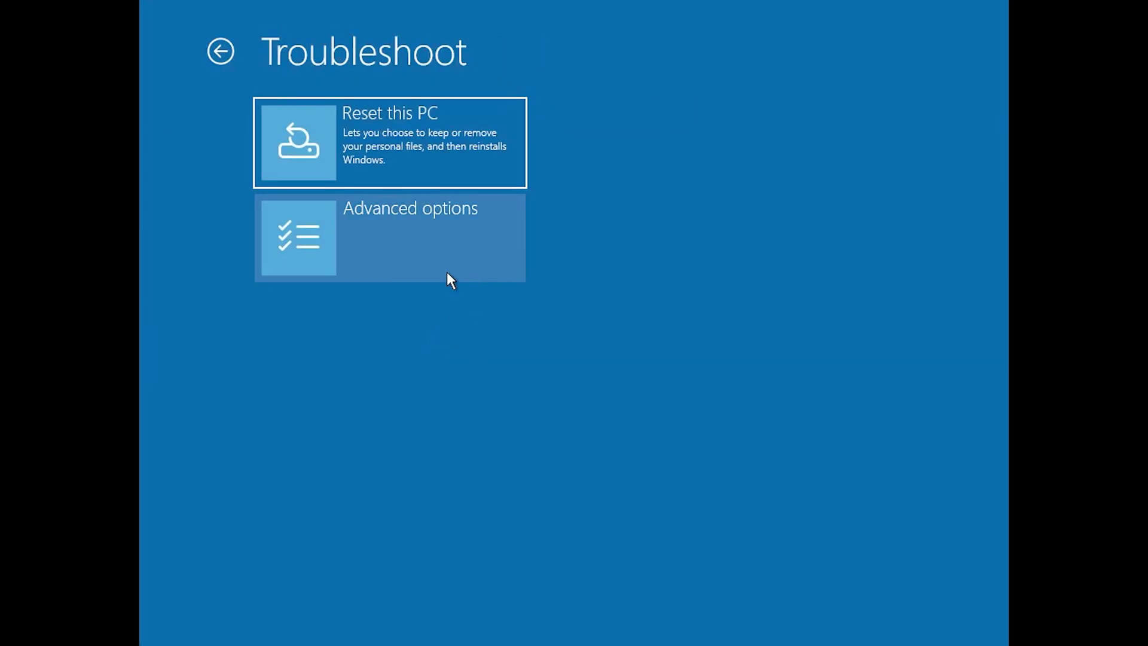
left_click(437, 227)
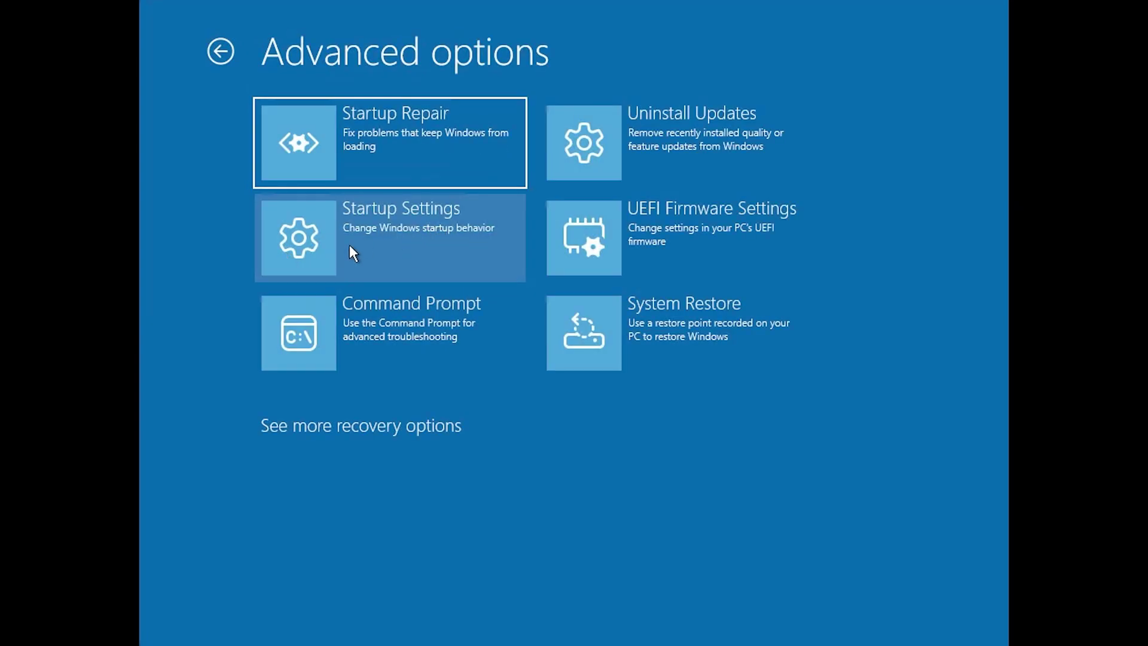
left_click(411, 238)
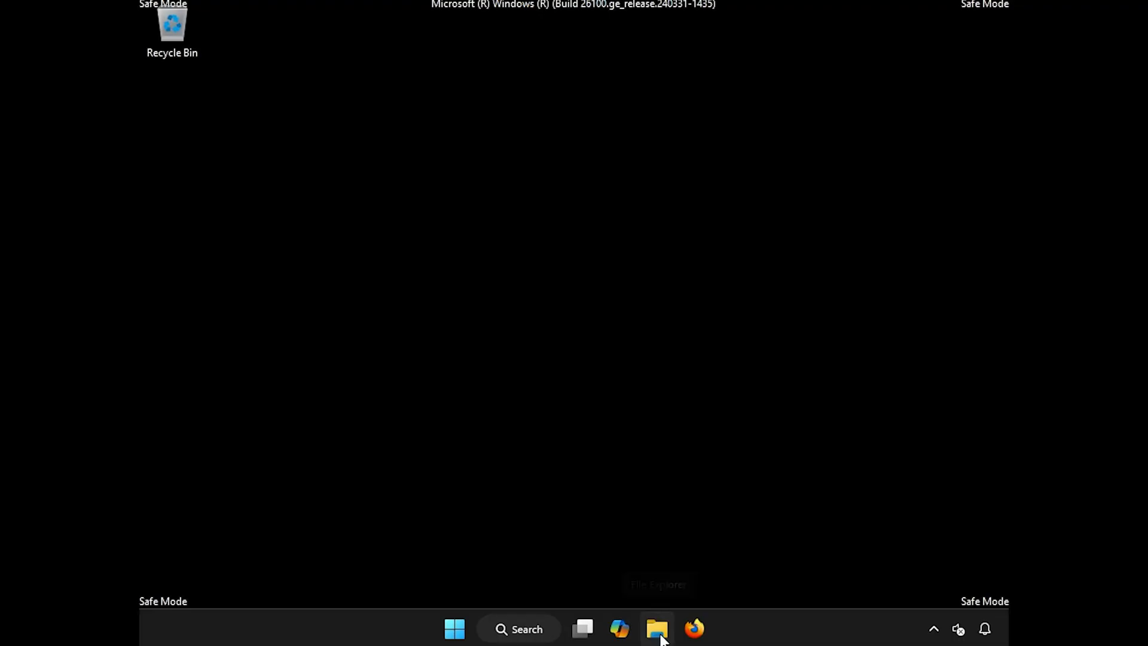
Open File Explorer and navigate to Local Disk (C:) > Windows.
left_click(658, 629)
scroll(359, 508, "down", 2)
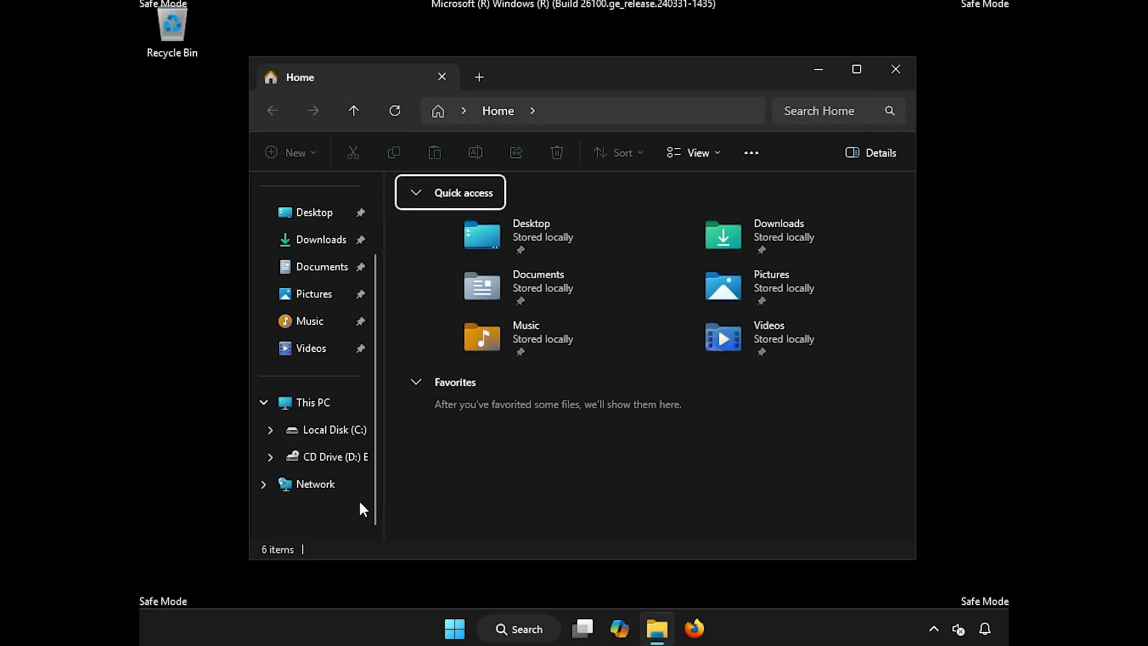
left_click(335, 430)
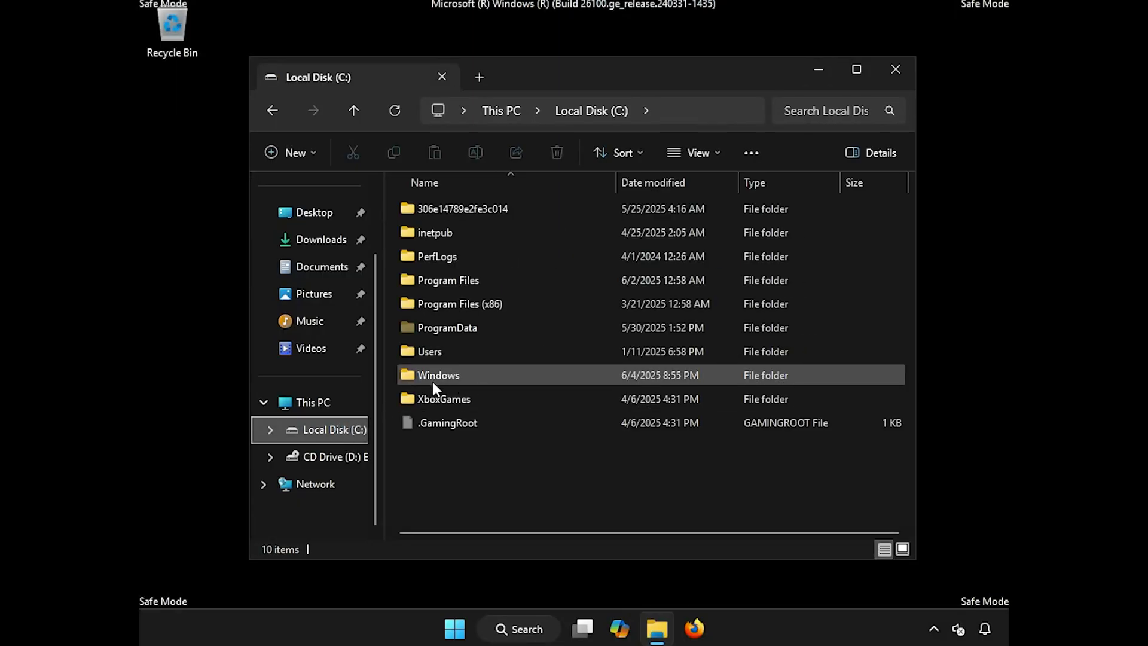
left_click(505, 371)
double_click(507, 376)
left_click(507, 375)
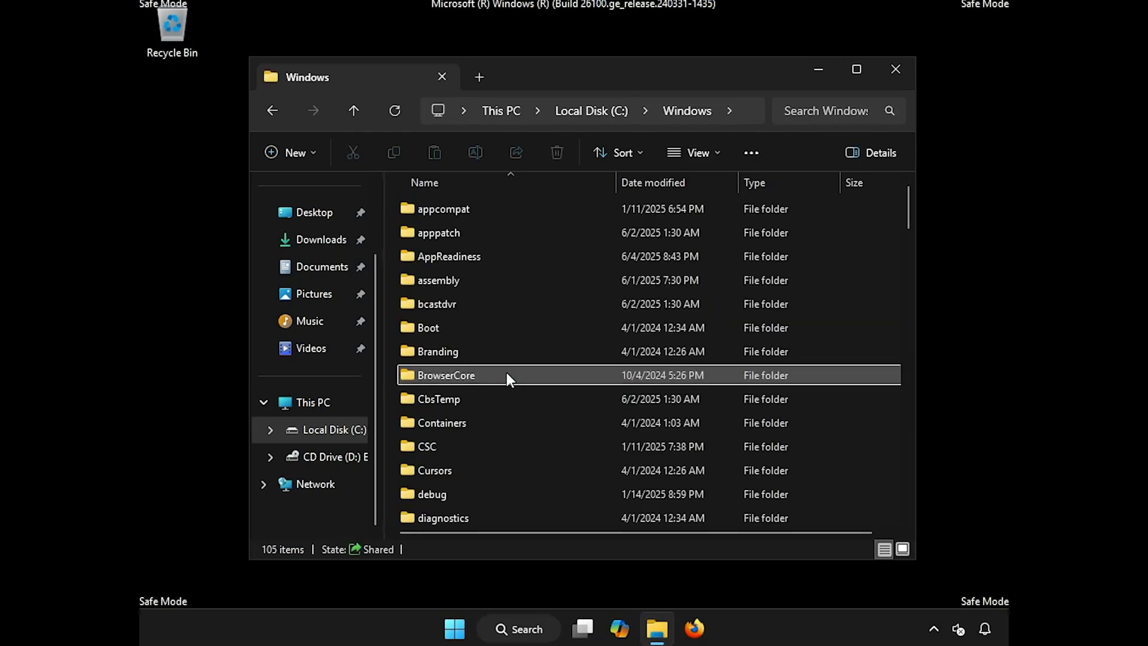
Delete the SoftwareDistribution folder and close File Explorer.
scroll(506, 370, "down", 9)
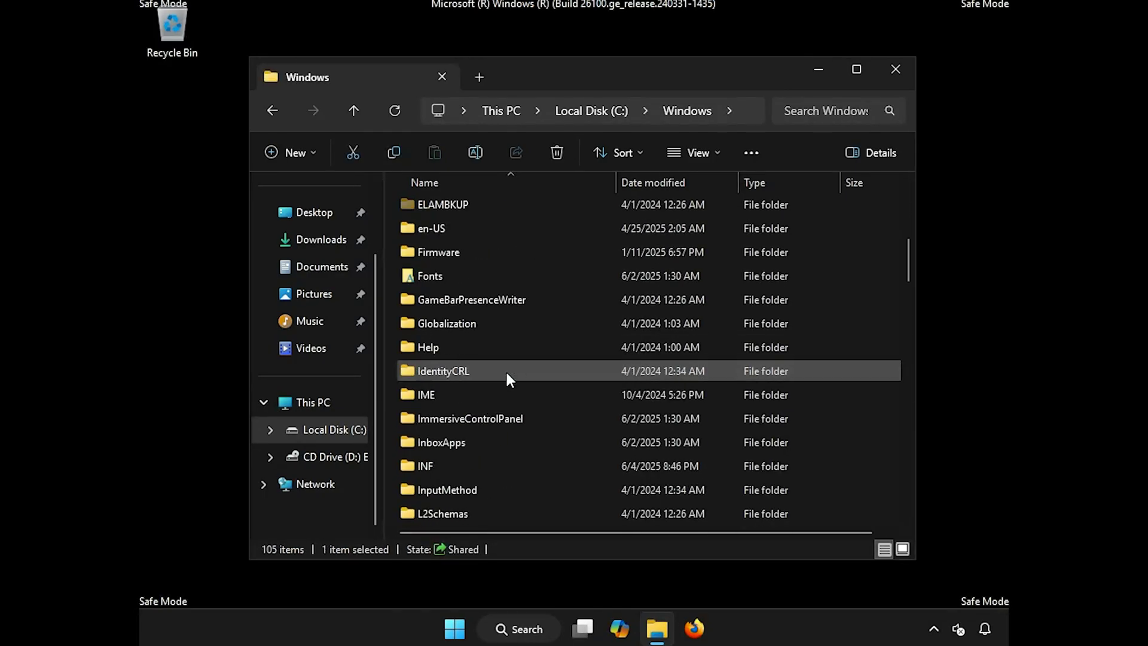
scroll(506, 371, "down", 9)
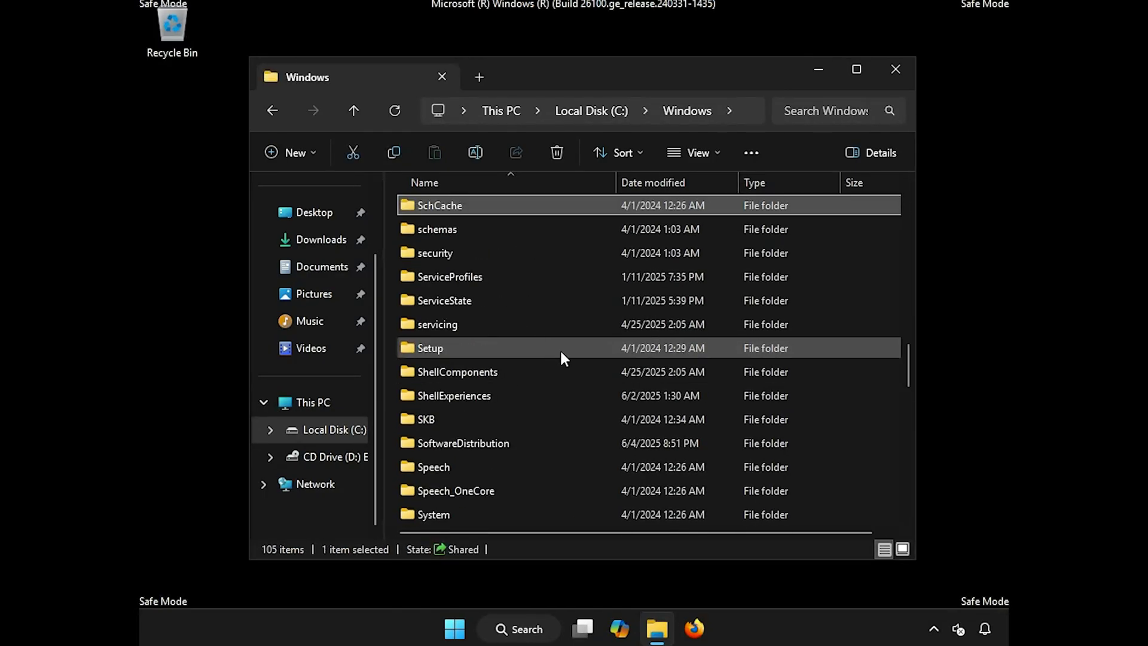
left_click(501, 443)
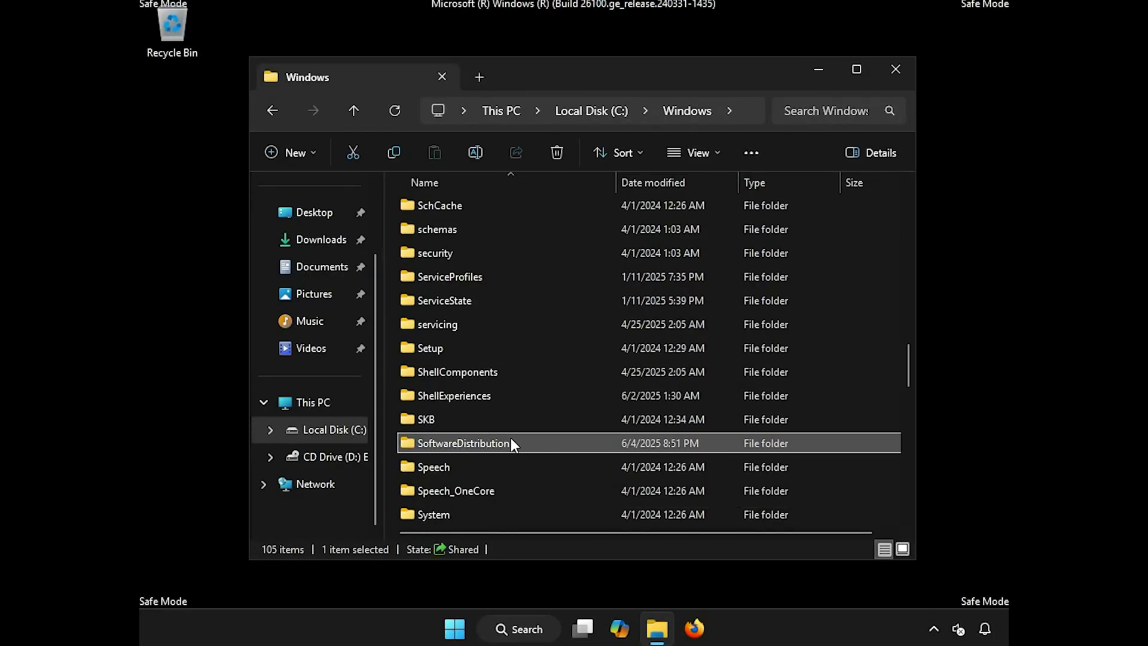
right_click(511, 443)
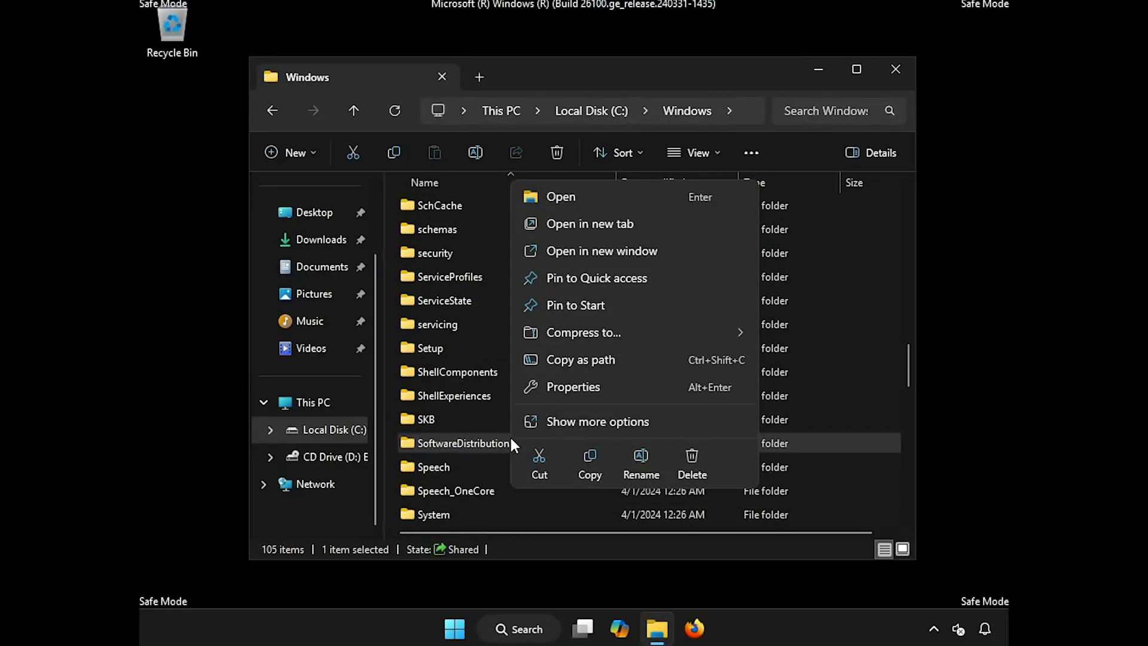
left_click(701, 455)
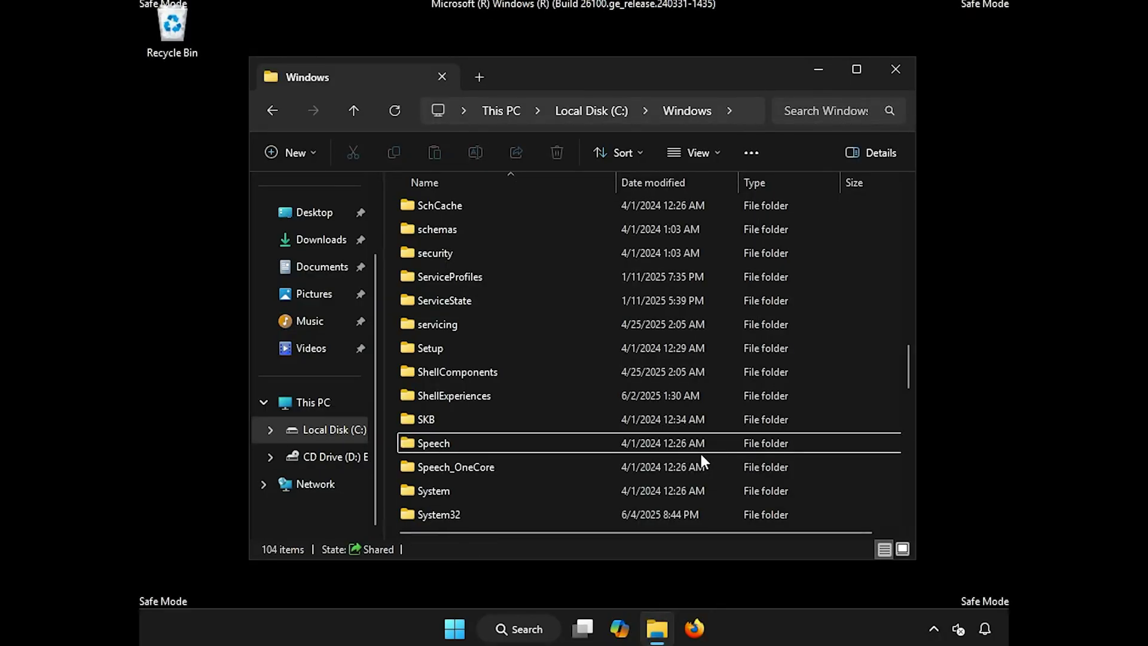
left_click(897, 71)
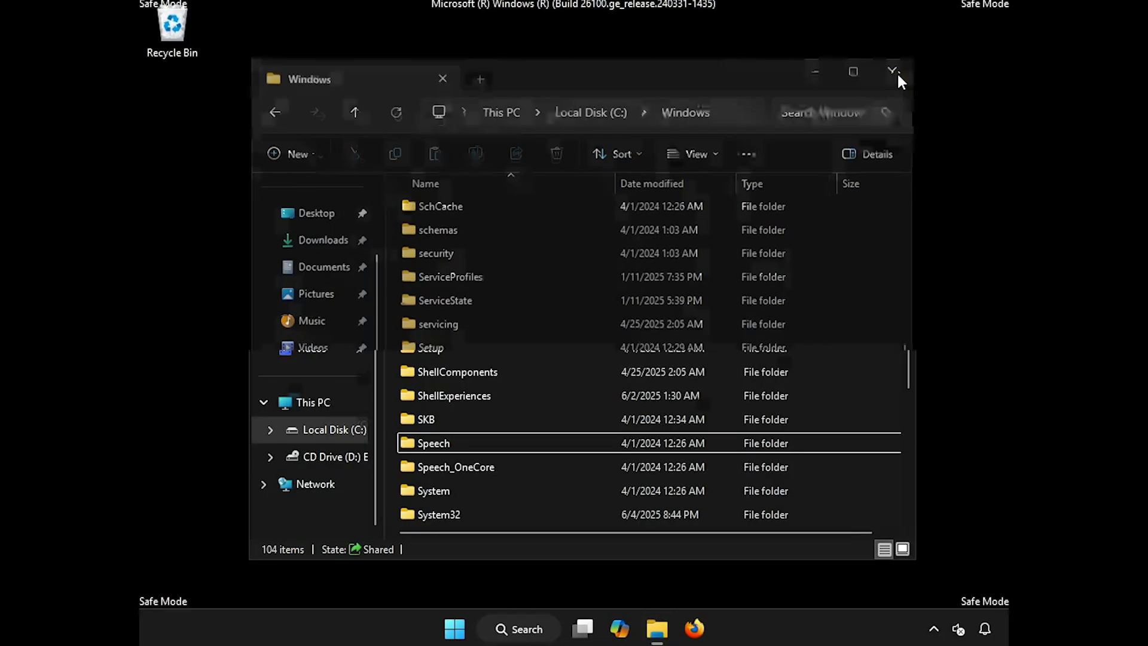
Restart from the Start menu power options, then open Start on the normal desktop.
left_click(455, 627)
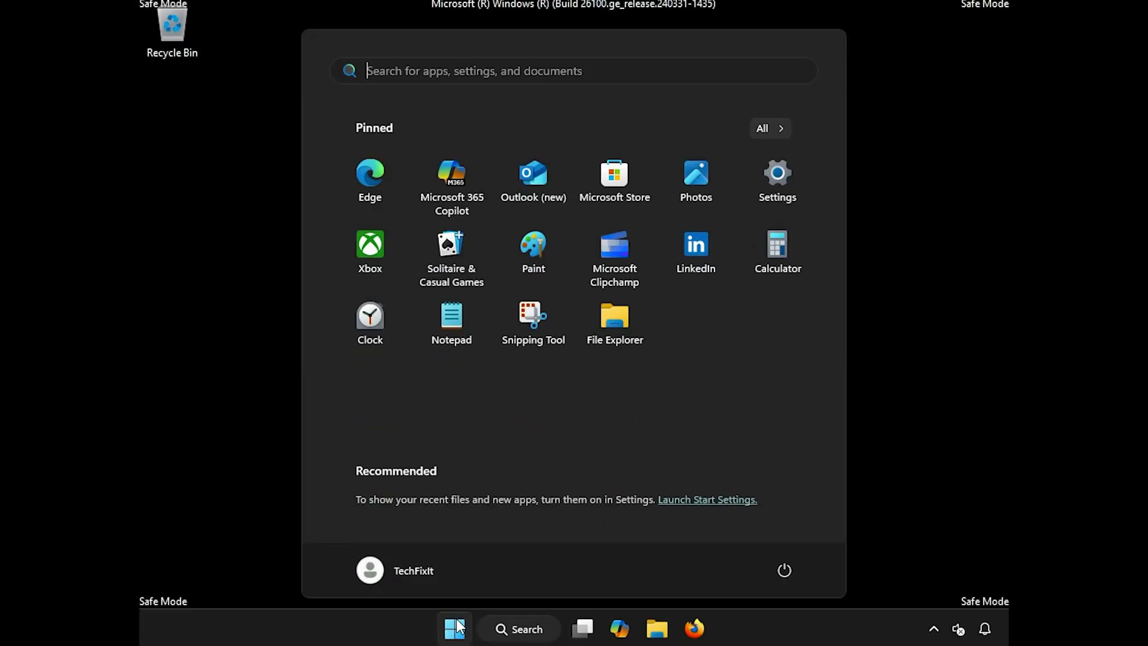
left_click(777, 573)
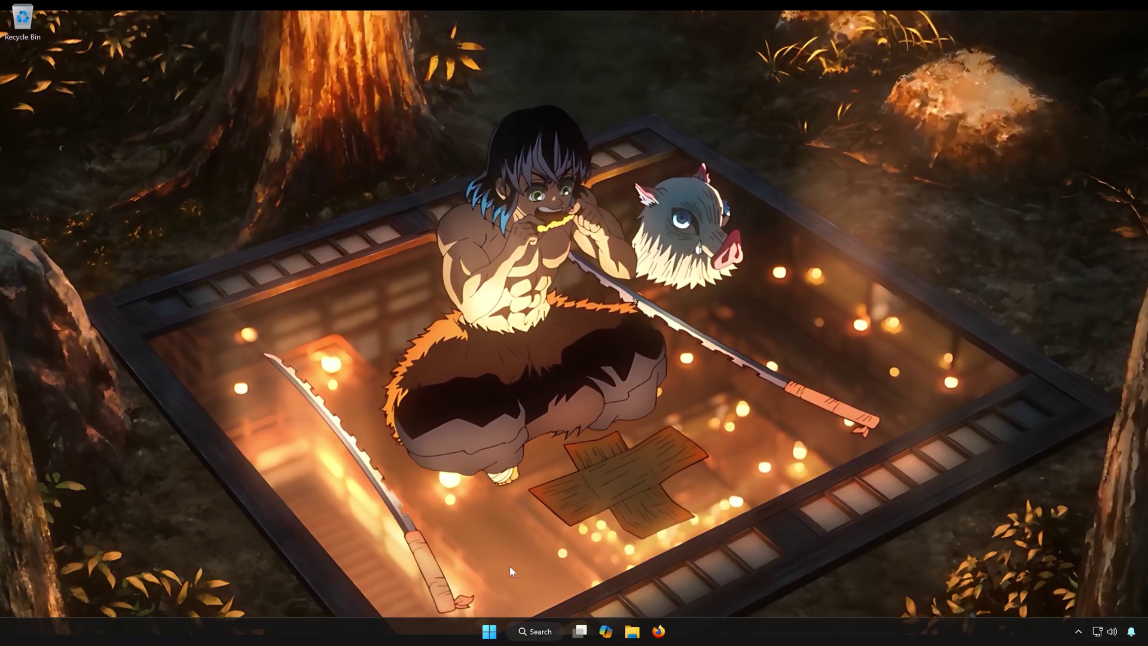
left_click(490, 631)
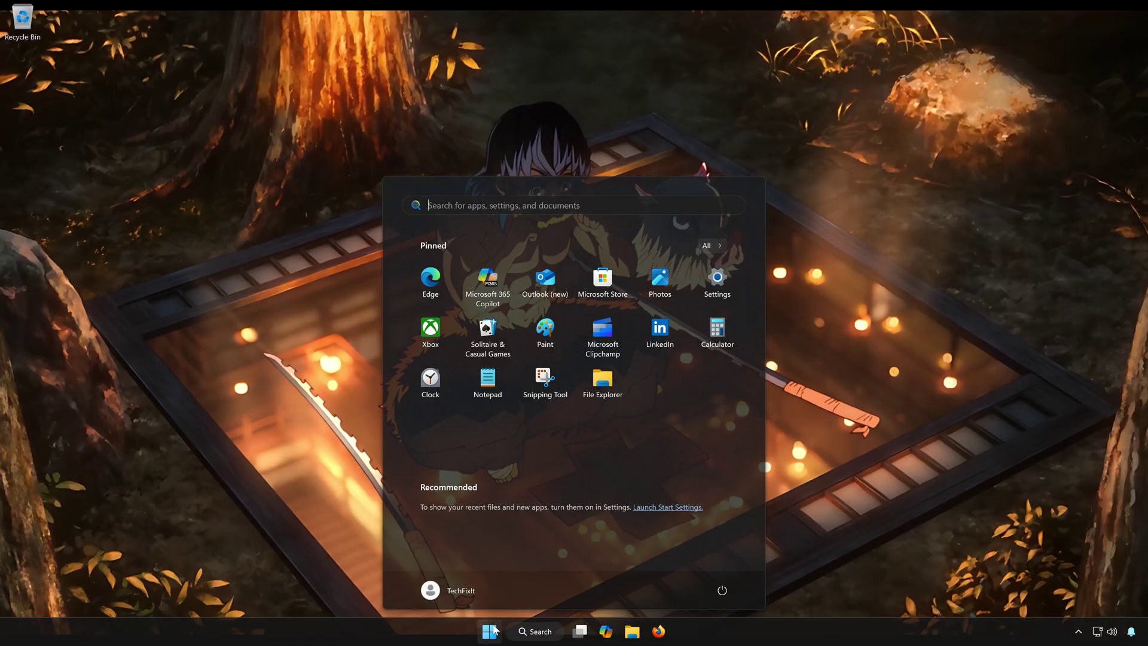